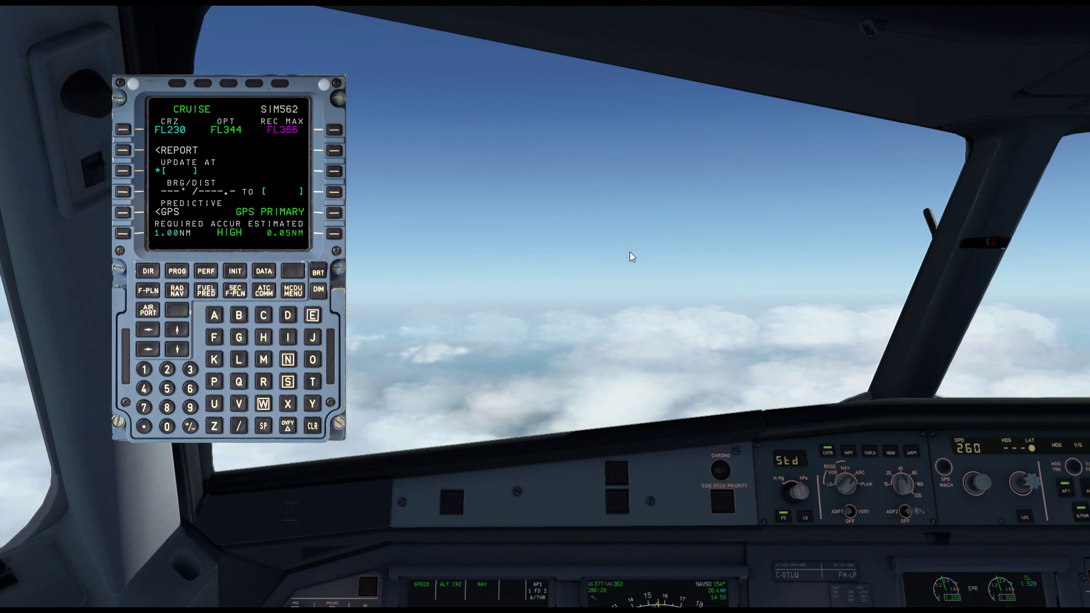
Look over the cockpit's main instrument panel and overhead panel.
drag(634, 245, 638, 277)
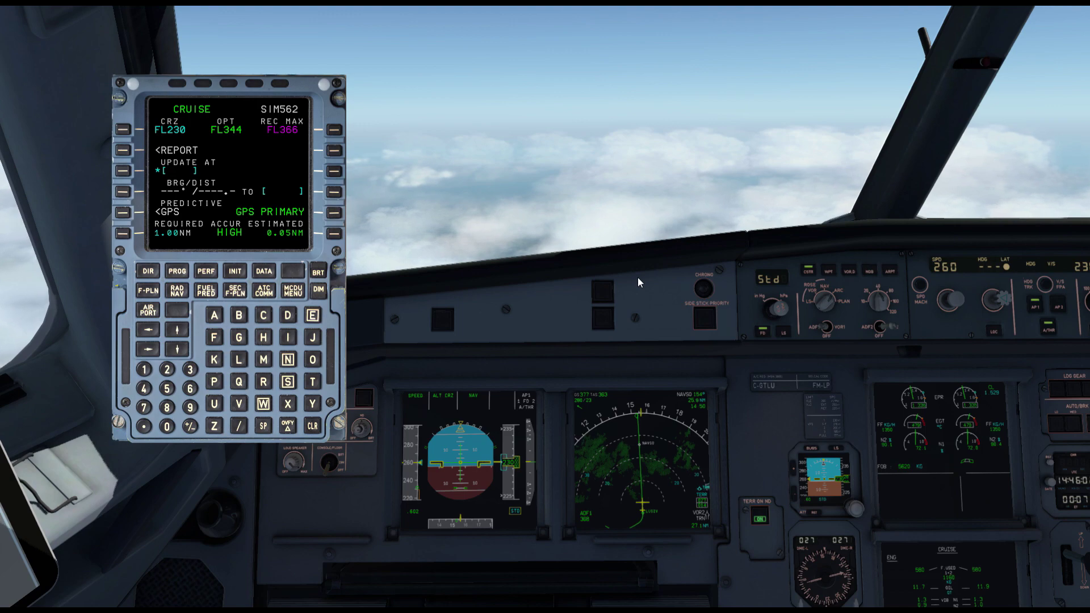
key(e)
key(r)
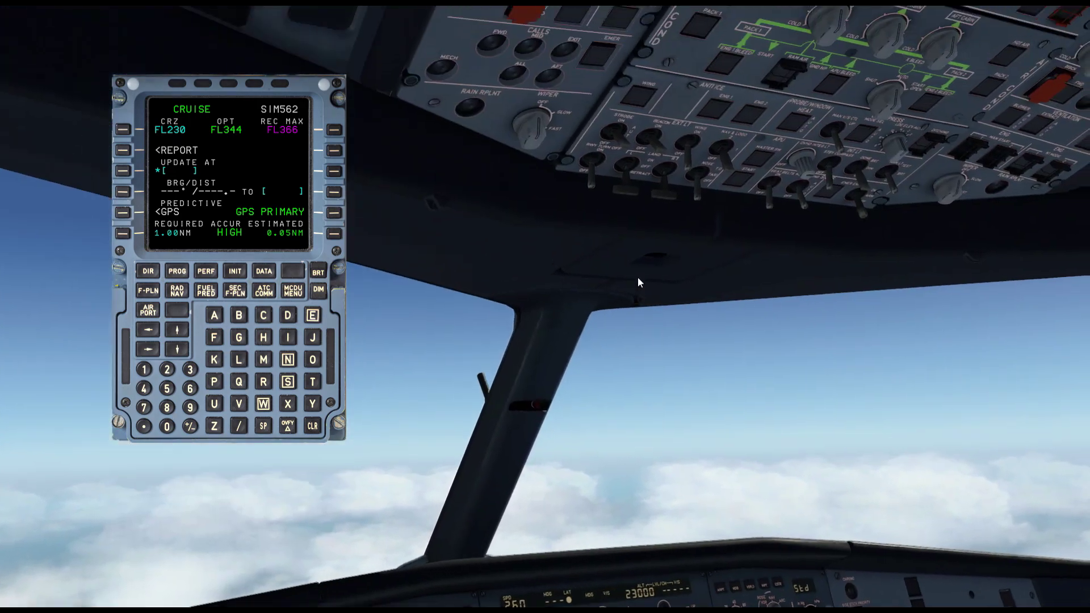
key(Up)
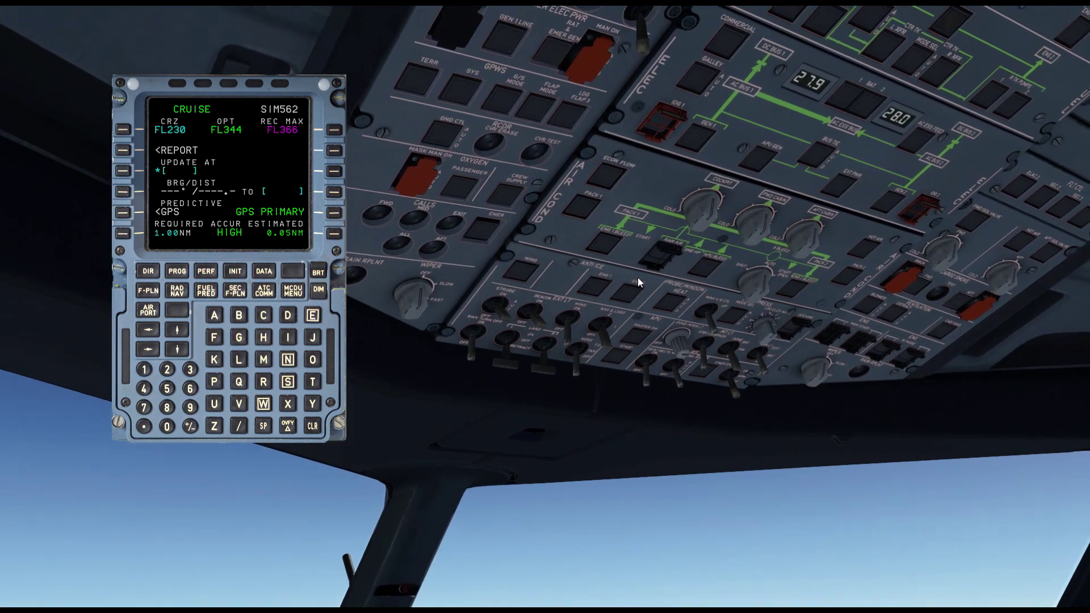
key(e)
key(r)
key(f)
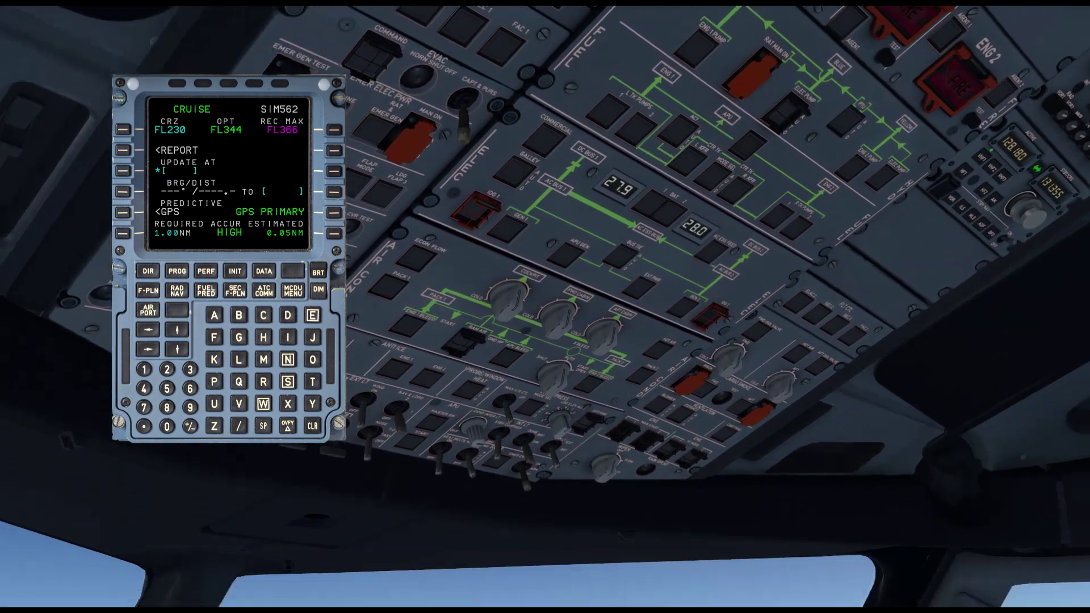
key(Down)
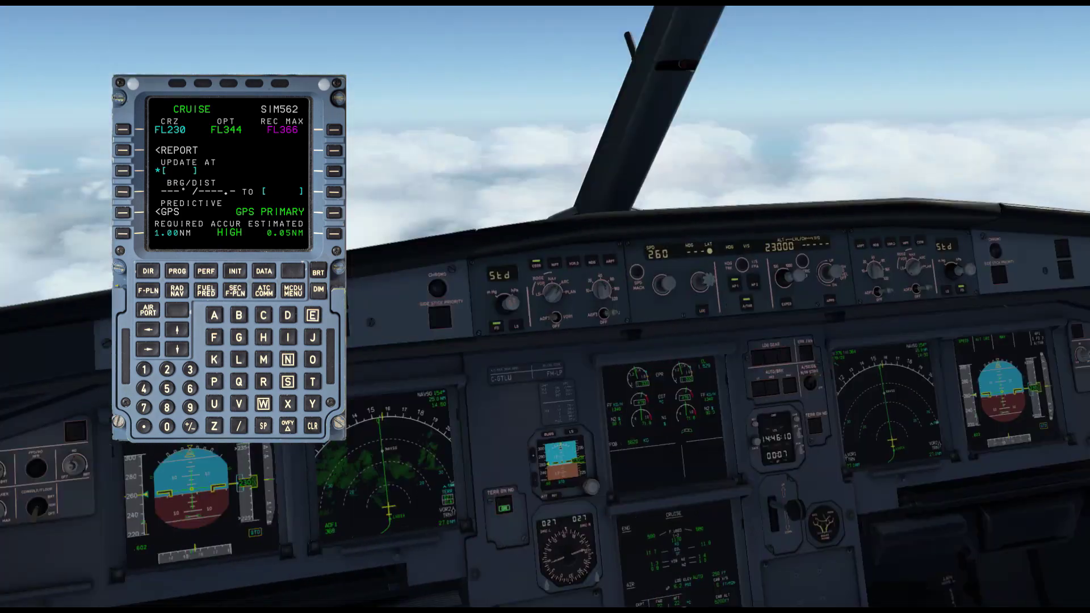
key(q)
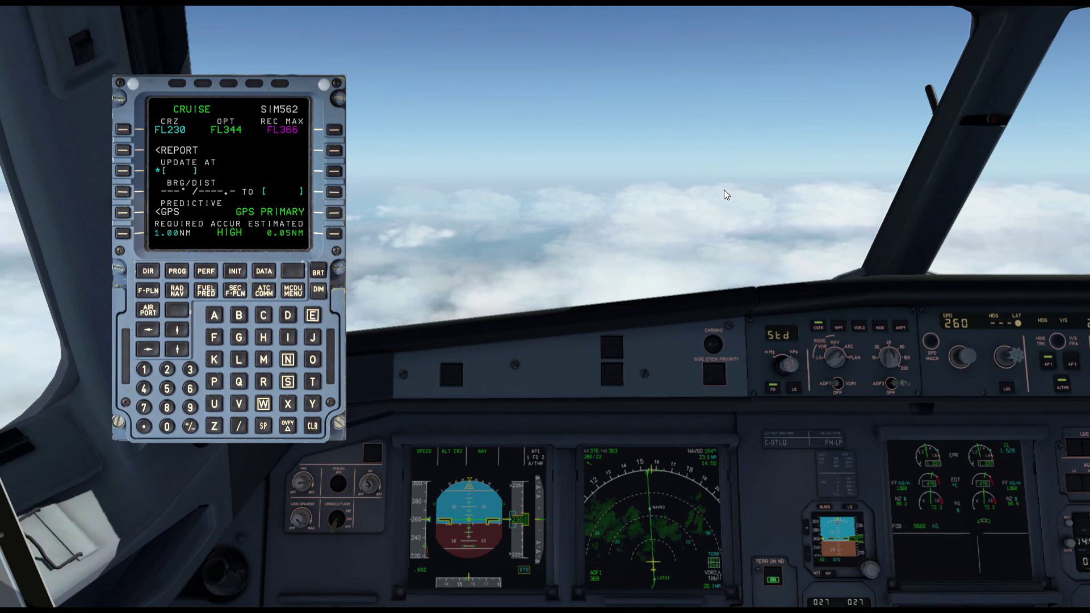
Bring up the EGCC 11-1A chart, CAT II/III ILS DME RWY 05L, on the cockpit tablet.
drag(724, 190, 592, 245)
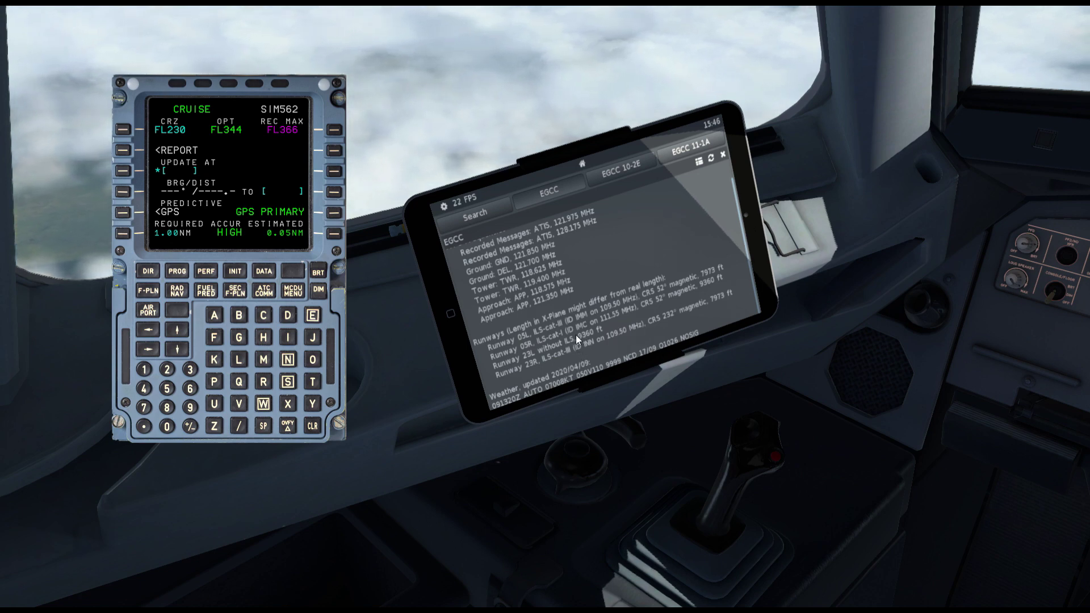
click(620, 167)
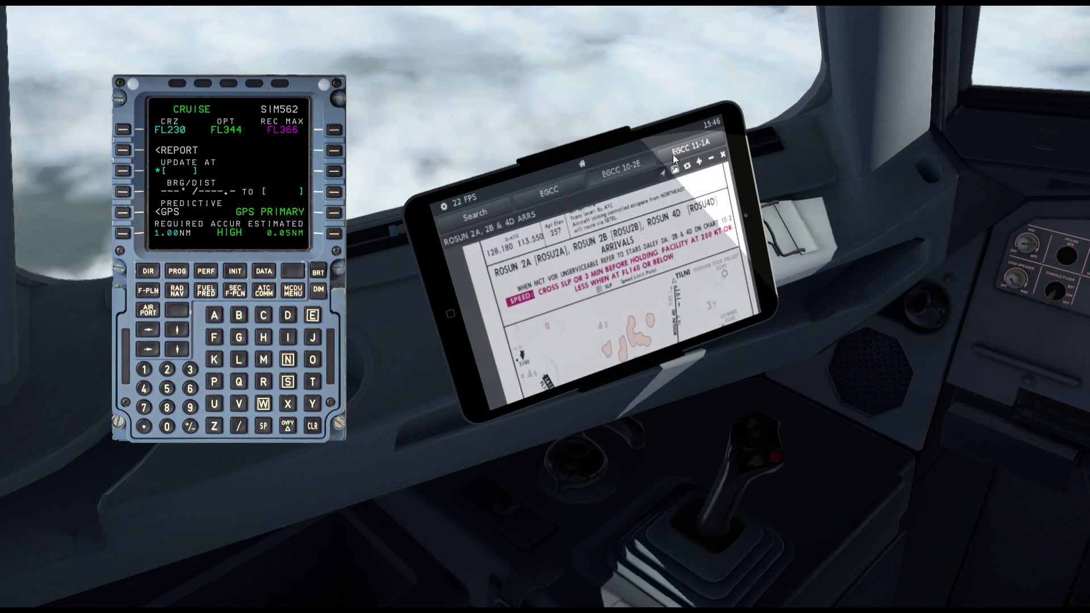
click(531, 198)
click(621, 169)
click(688, 147)
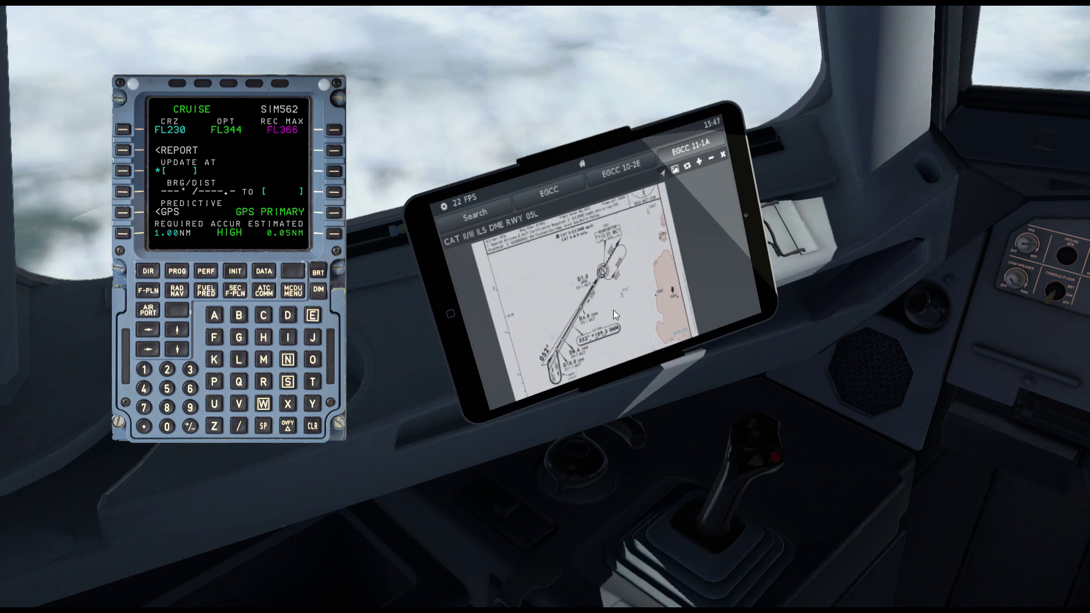
Examine the runway 05L ILS chart's plan view, header frequencies, final course and missed approach instructions.
drag(606, 277, 614, 359)
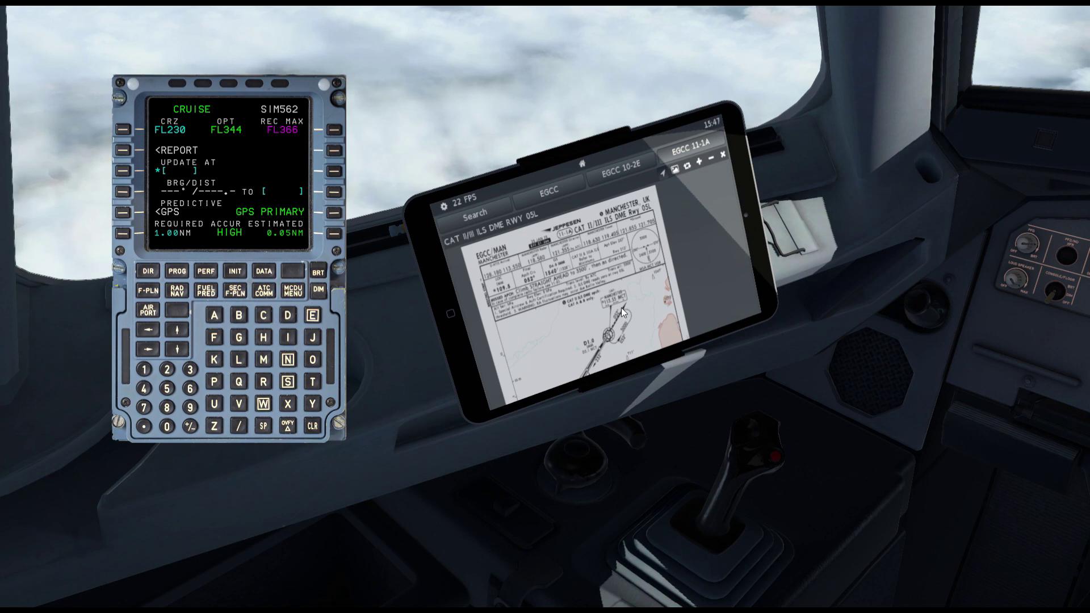
drag(570, 313, 560, 216)
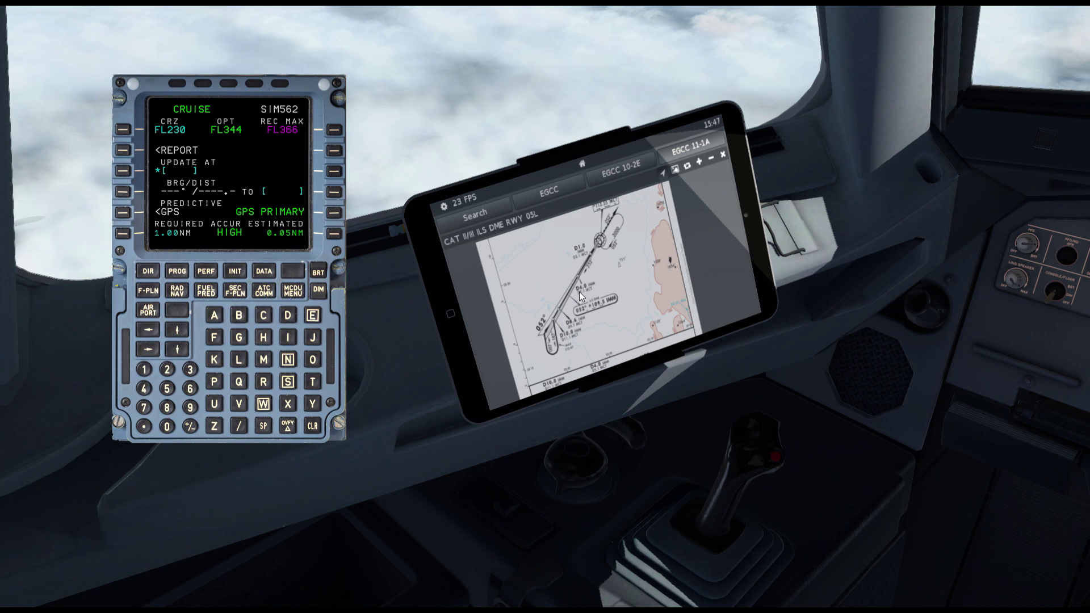
mouse_move(1027, 30)
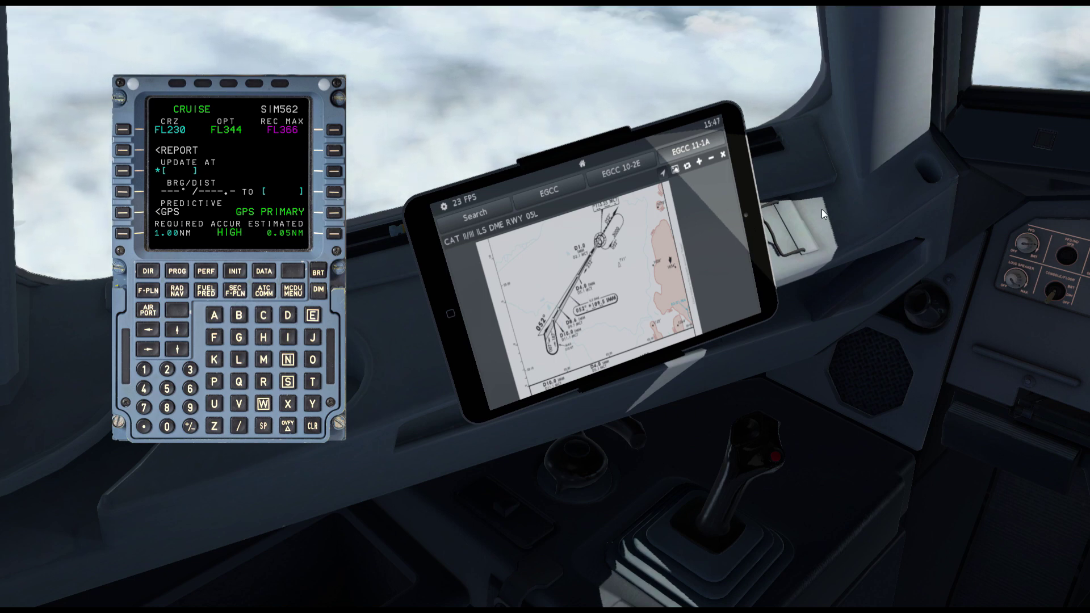
scroll(539, 249, down, 3)
scroll(550, 302, up, 3)
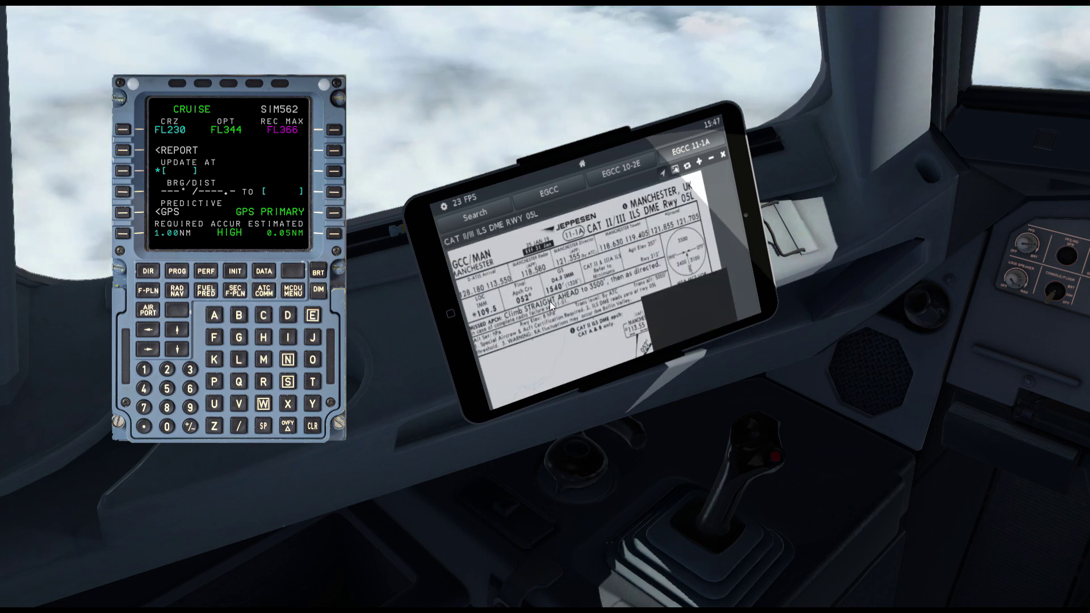
drag(505, 297, 546, 303)
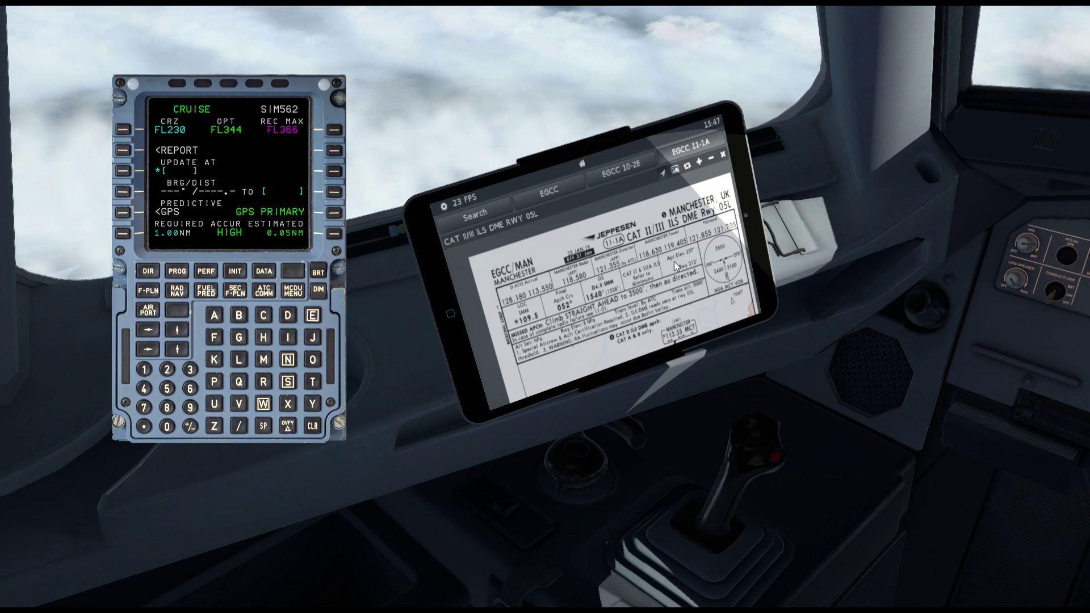
Set the standby frequency on the pedestal radio management panel to 128.180.
drag(859, 349, 1020, 407)
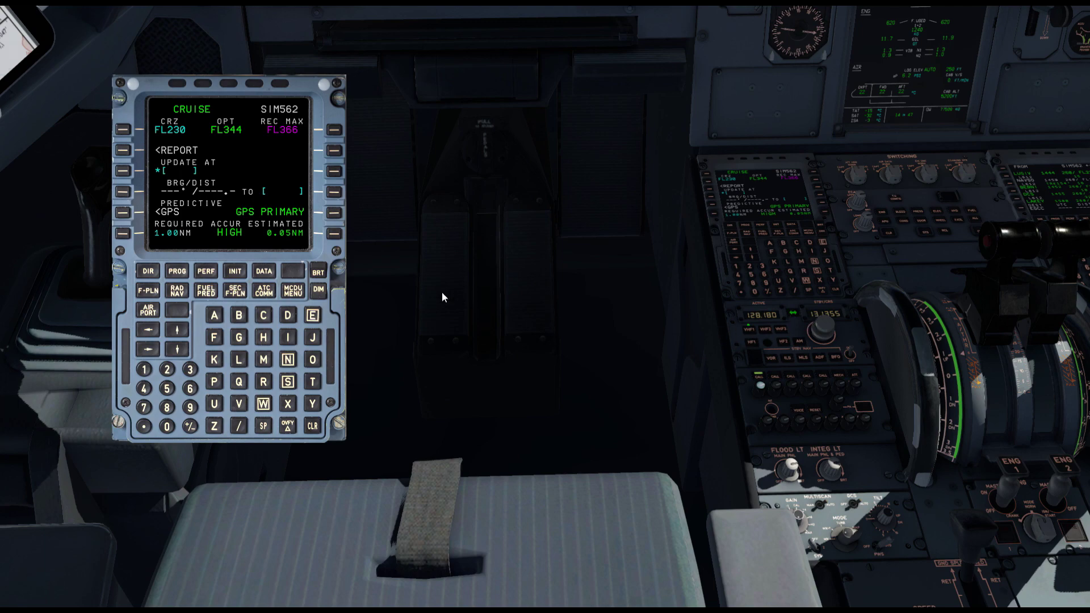
key(KP_1)
drag(715, 363, 849, 271)
scroll(799, 285, down, 1)
scroll(797, 288, down, 1)
scroll(810, 283, down, 2)
scroll(810, 282, down, 2)
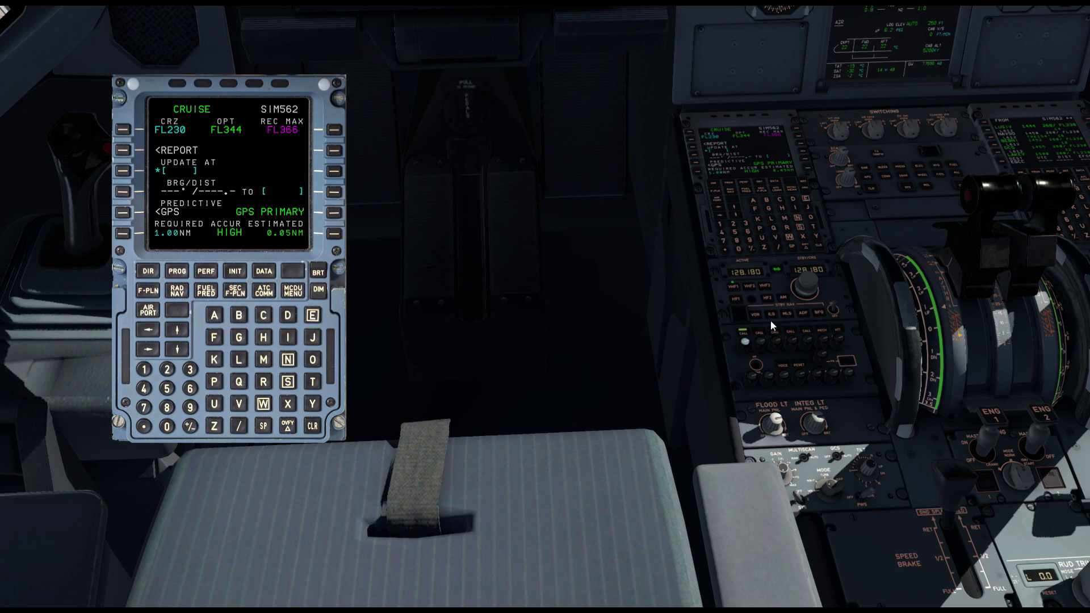
Display the ROSUN arrivals chart on the tablet and select approach ILS05L for the EGCC arrival in the flight plan.
key(KP_1)
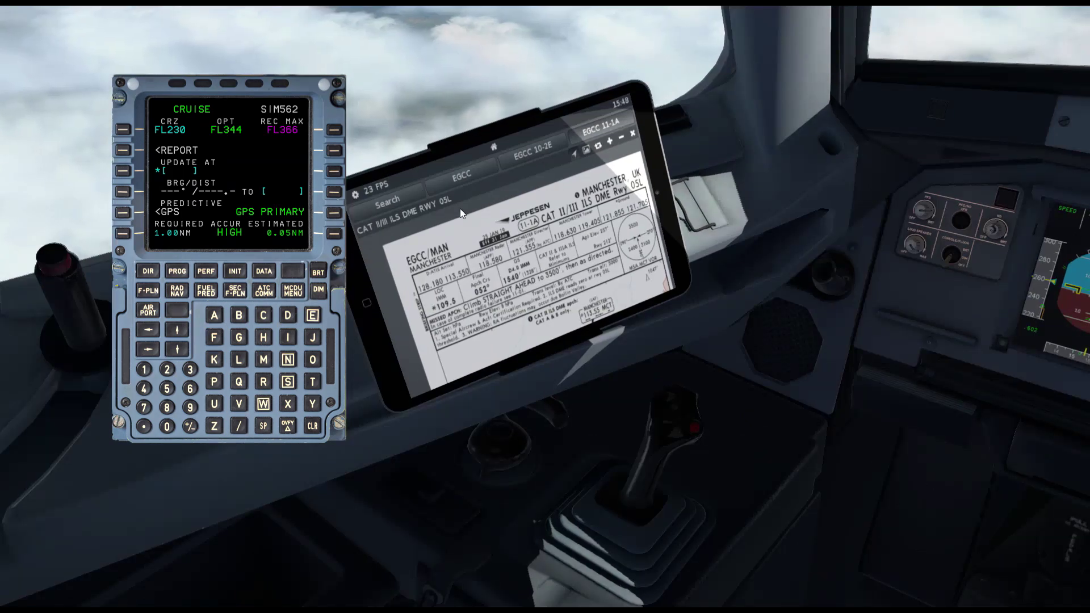
click(516, 153)
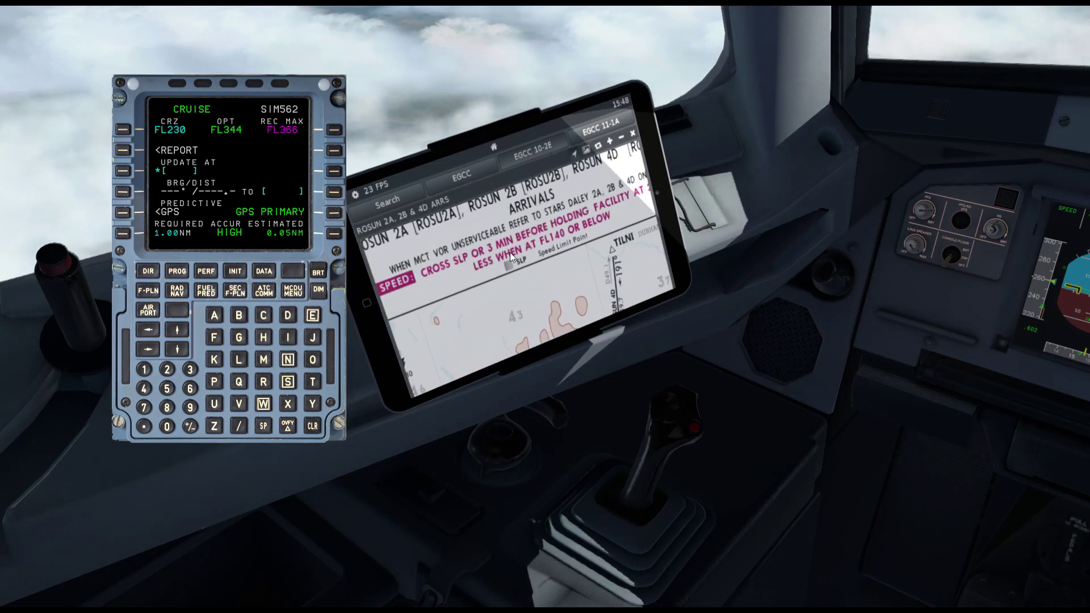
click(149, 292)
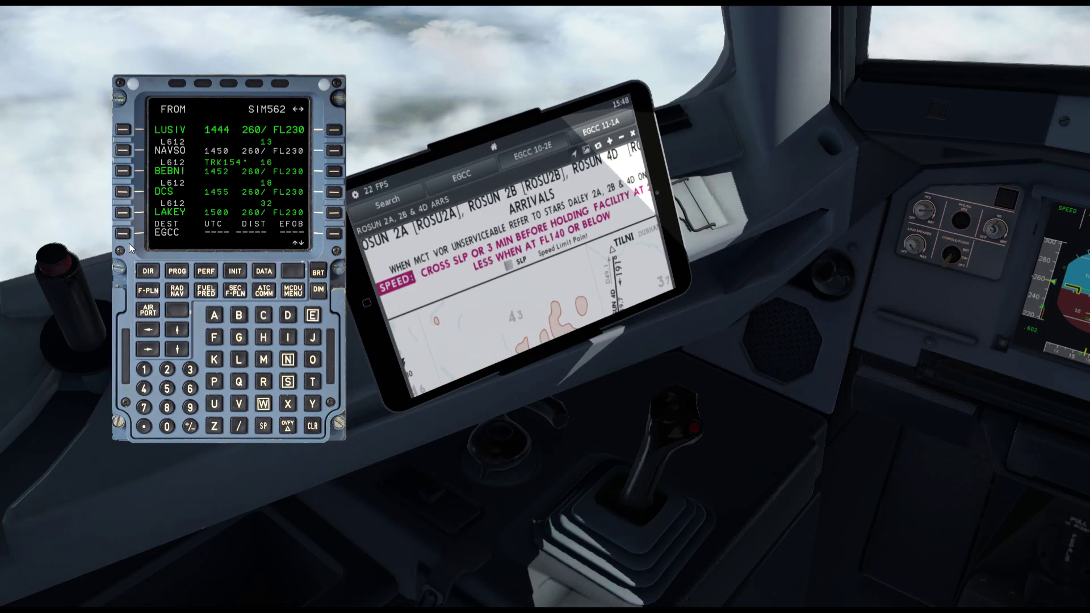
click(179, 272)
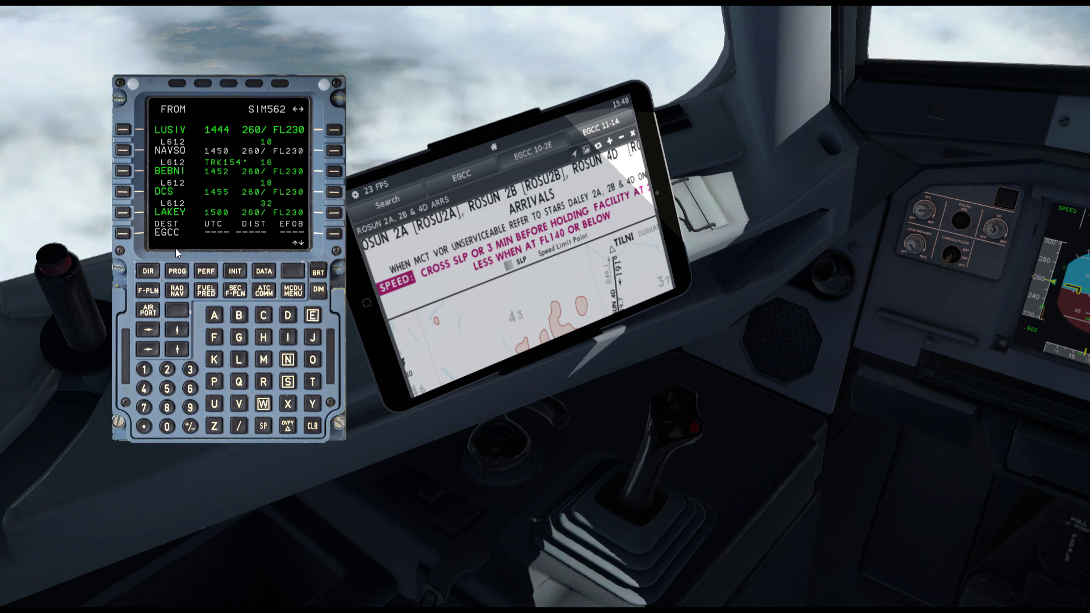
click(121, 234)
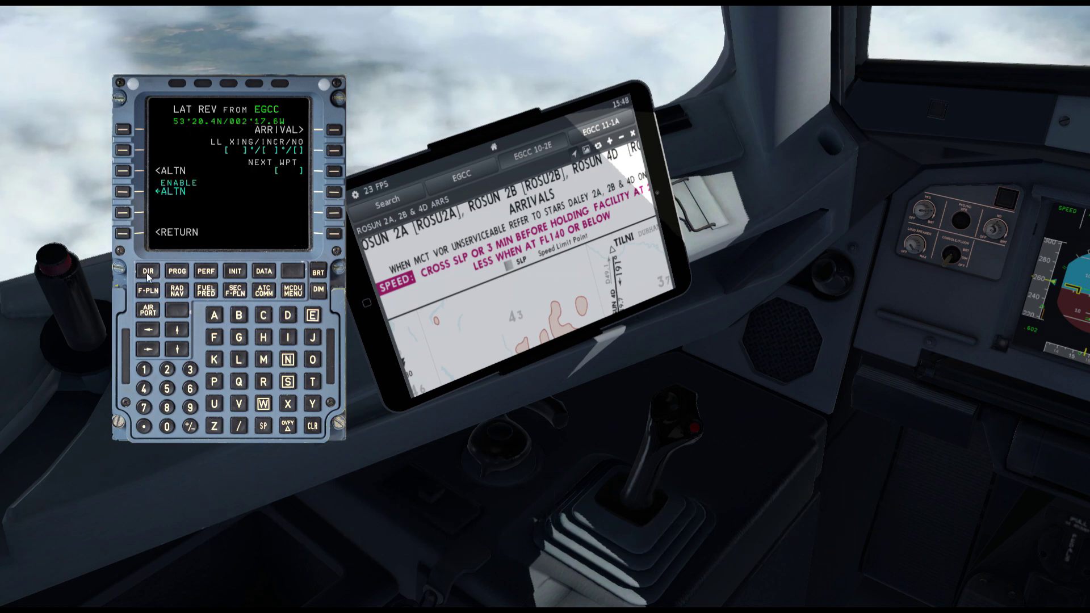
click(334, 132)
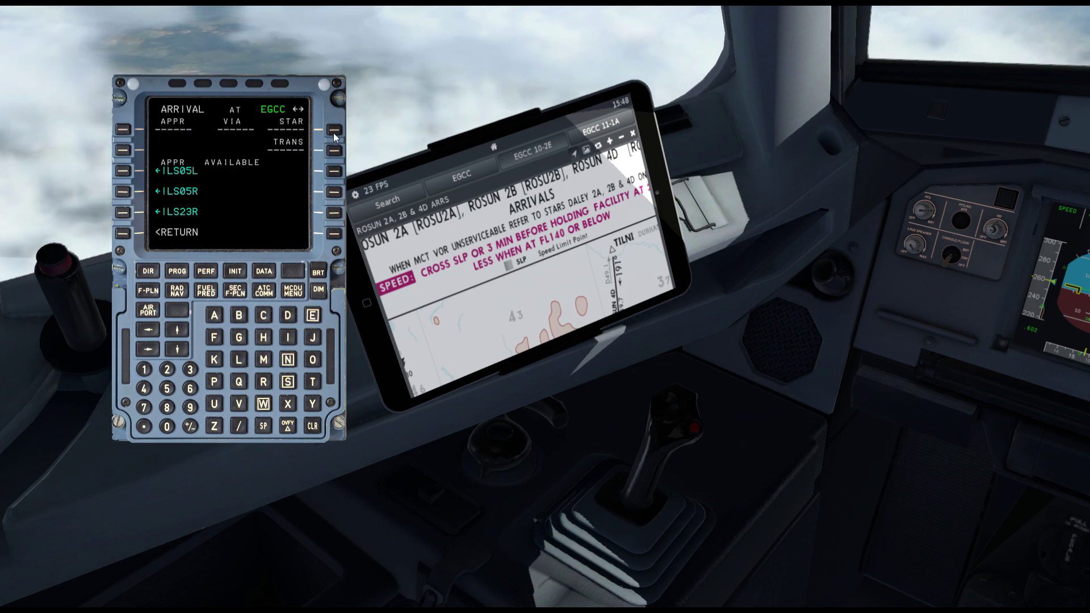
click(123, 171)
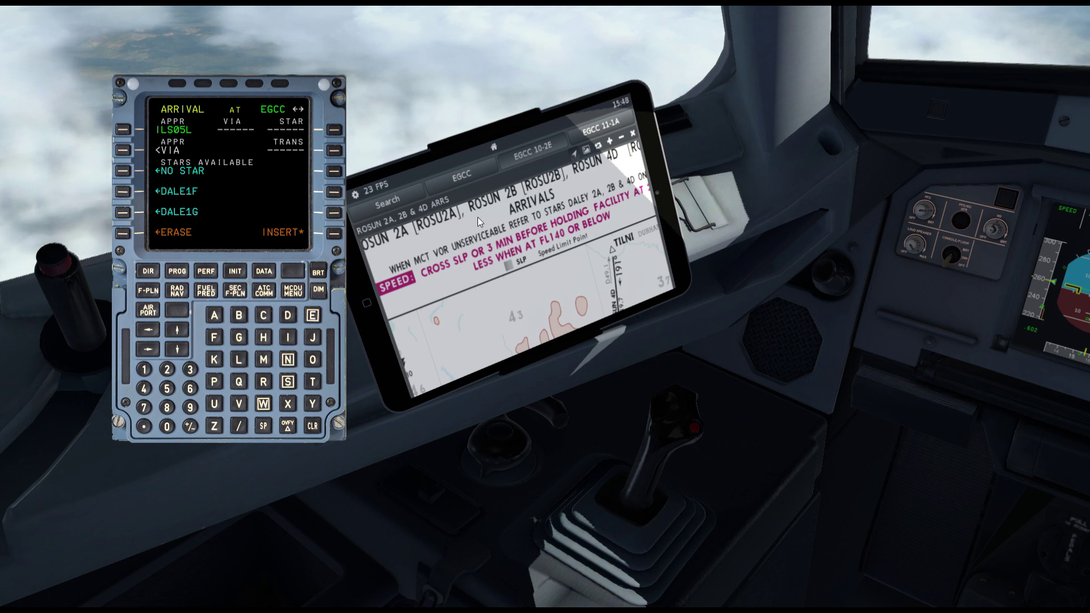
Open page 2 of the flight plan document on the tablet to check the filed routing.
click(494, 146)
click(391, 237)
drag(516, 288, 502, 226)
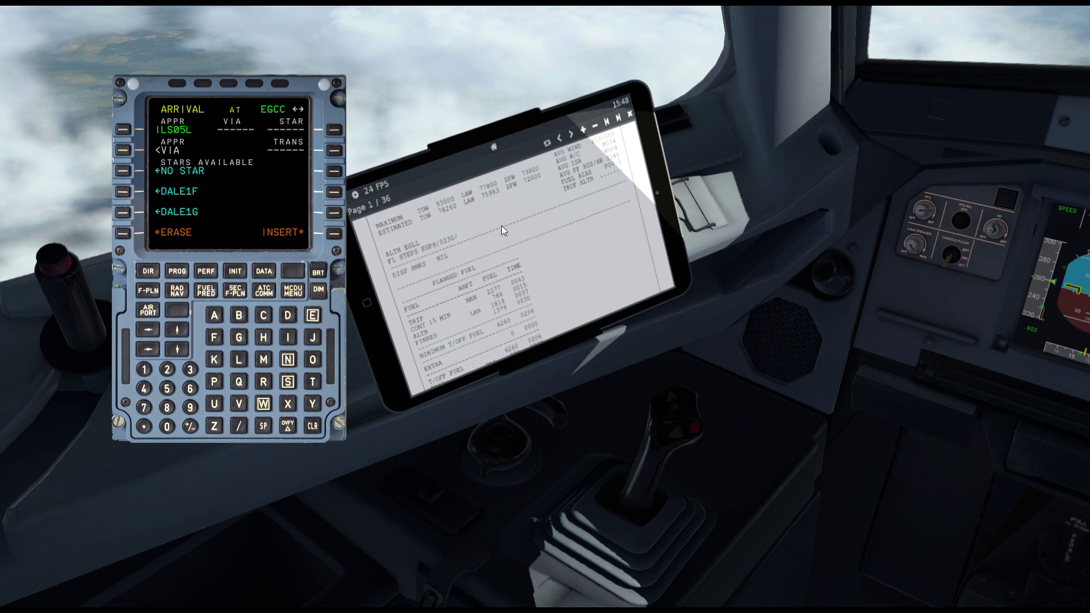
click(571, 135)
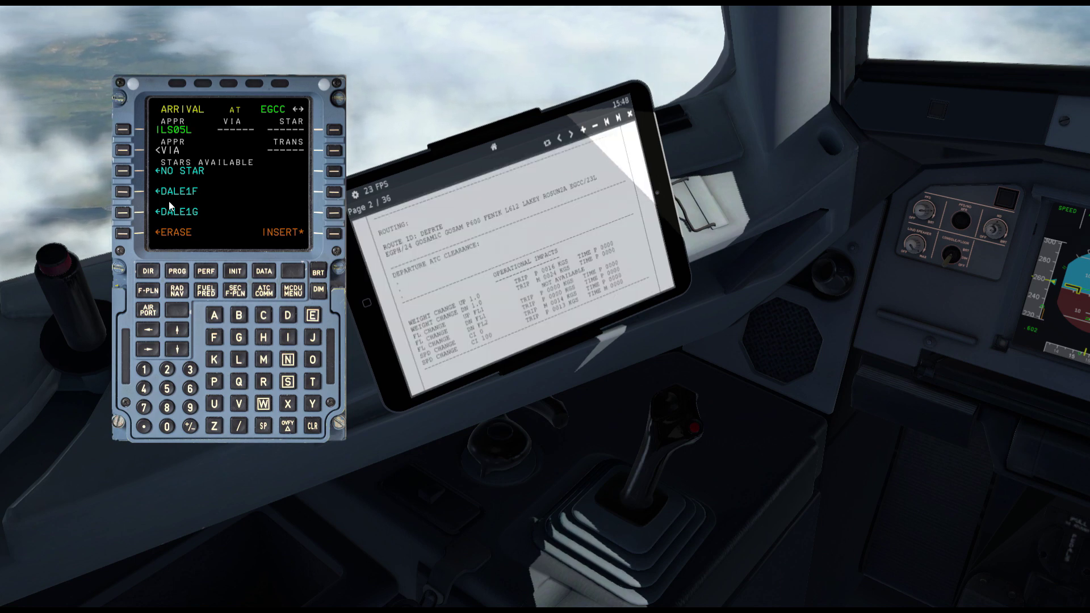
Find the ROSU2A arrival among the available STARs for EGCC and select it.
click(174, 335)
click(175, 335)
click(174, 334)
click(174, 333)
click(175, 333)
click(175, 332)
click(176, 332)
click(176, 335)
click(176, 335)
click(176, 335)
click(176, 335)
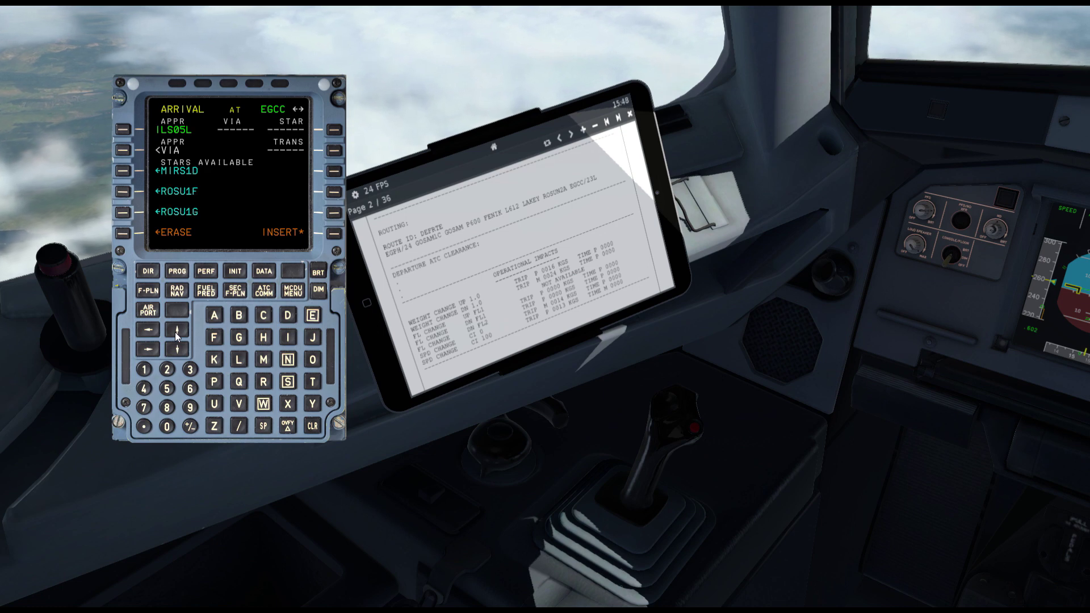
click(176, 335)
click(176, 335)
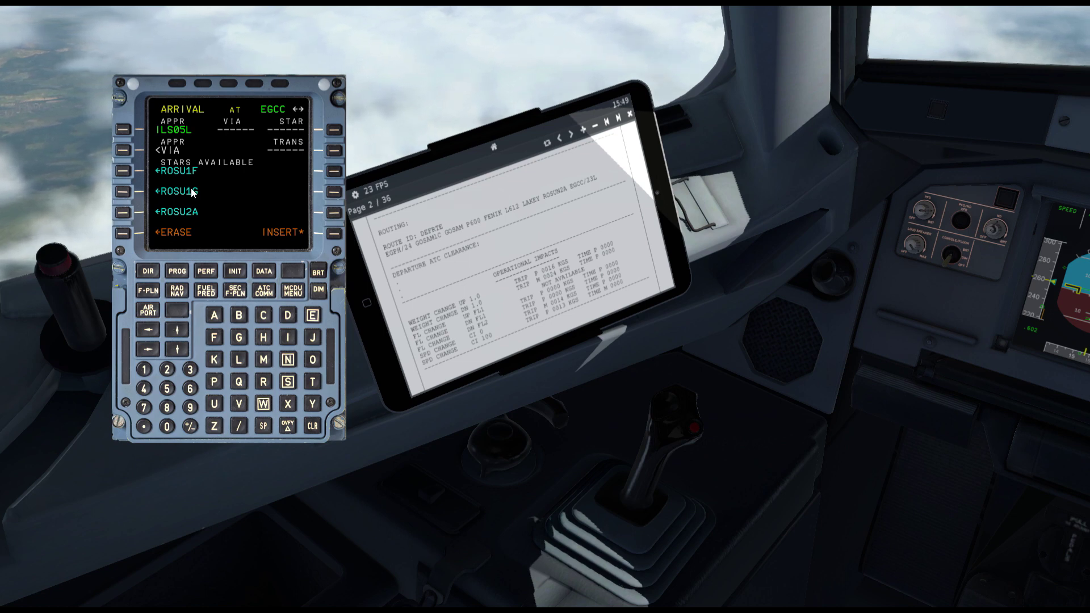
click(178, 332)
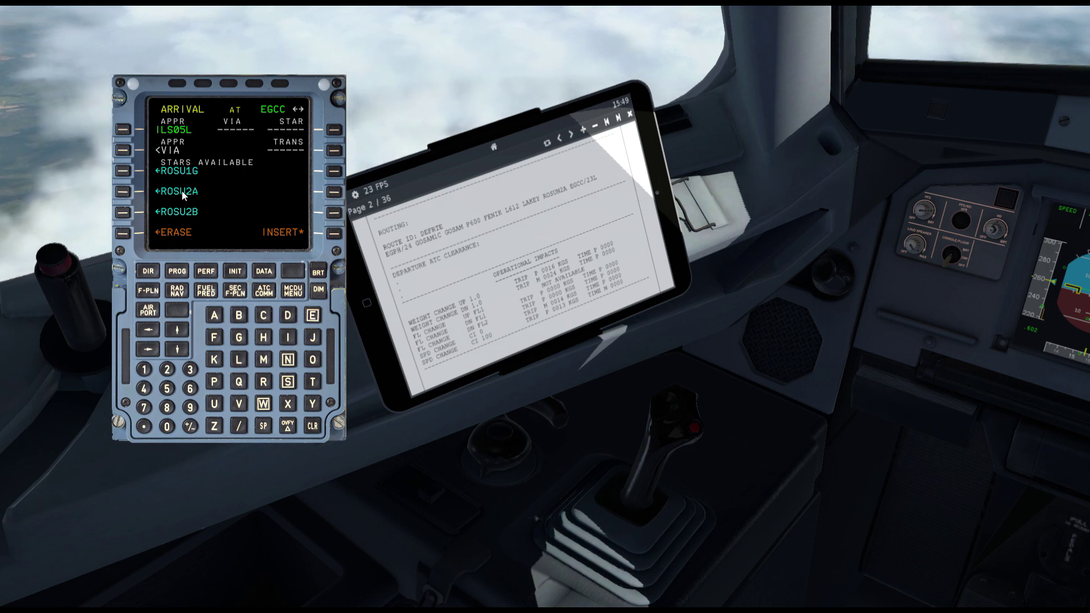
click(185, 331)
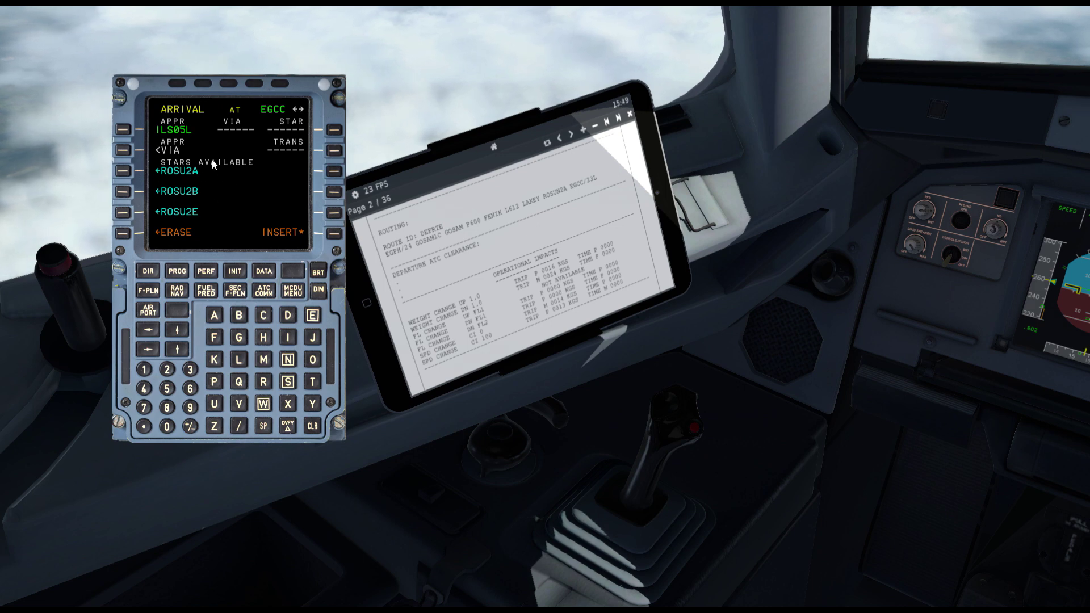
click(124, 174)
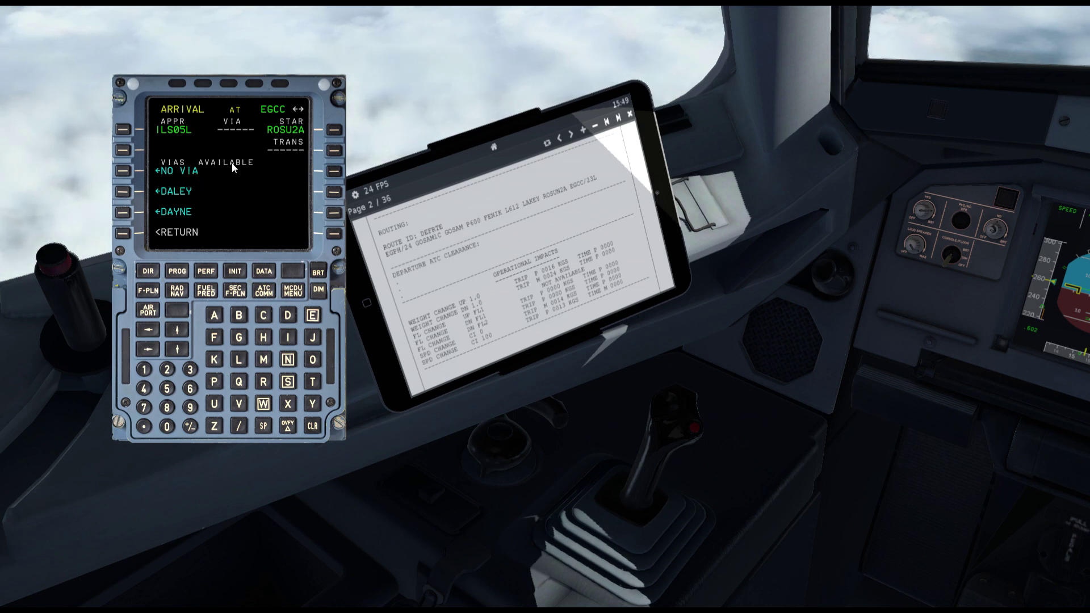
Reopen the ROSUN 2A arrivals chart on the tablet and examine the route from LAKEY to ROSUN.
click(491, 148)
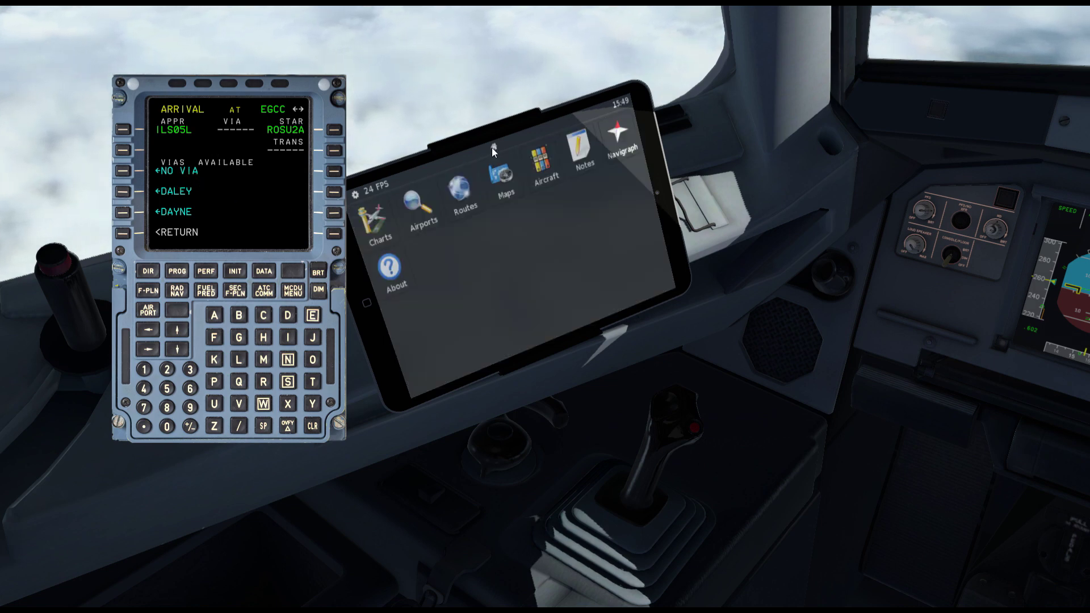
click(420, 198)
drag(557, 278, 531, 185)
drag(618, 297, 594, 189)
scroll(594, 188, down, 3)
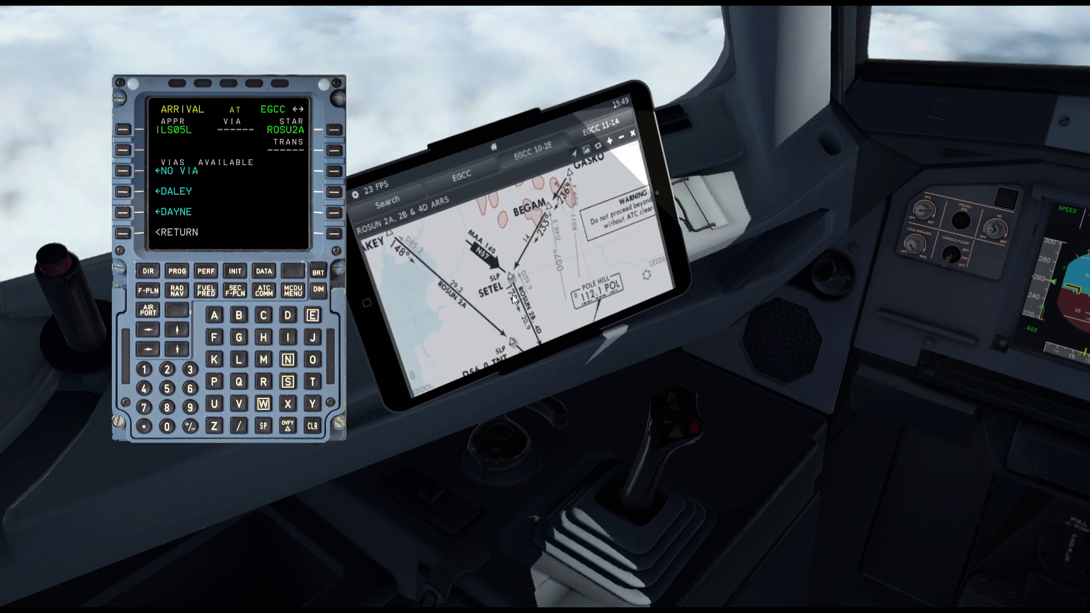
scroll(470, 312, down, 2)
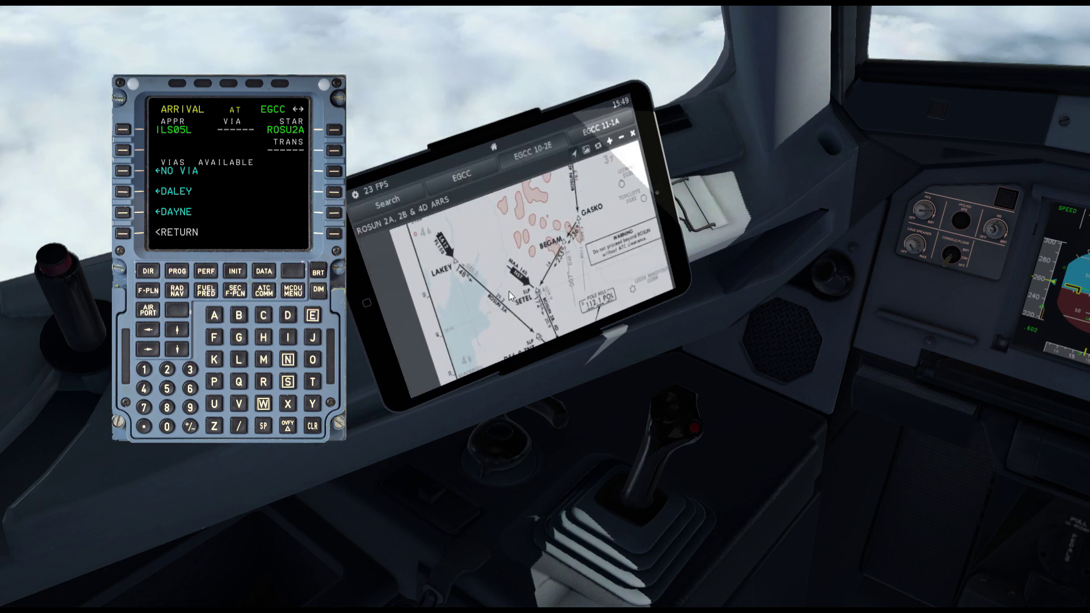
drag(508, 291, 464, 248)
scroll(485, 287, down, 3)
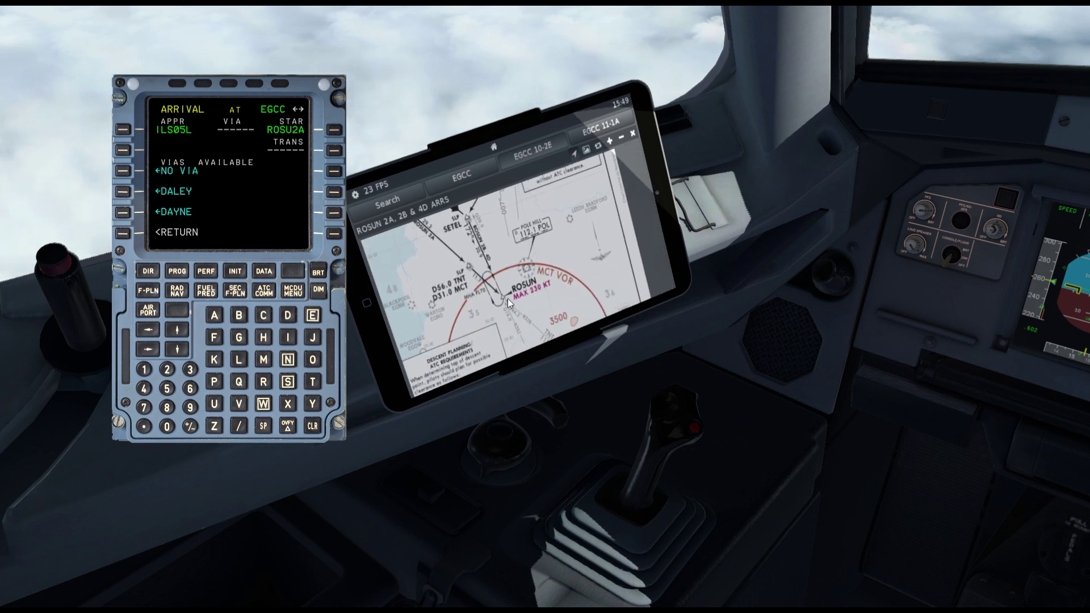
scroll(518, 309, down, 2)
scroll(452, 260, down, 3)
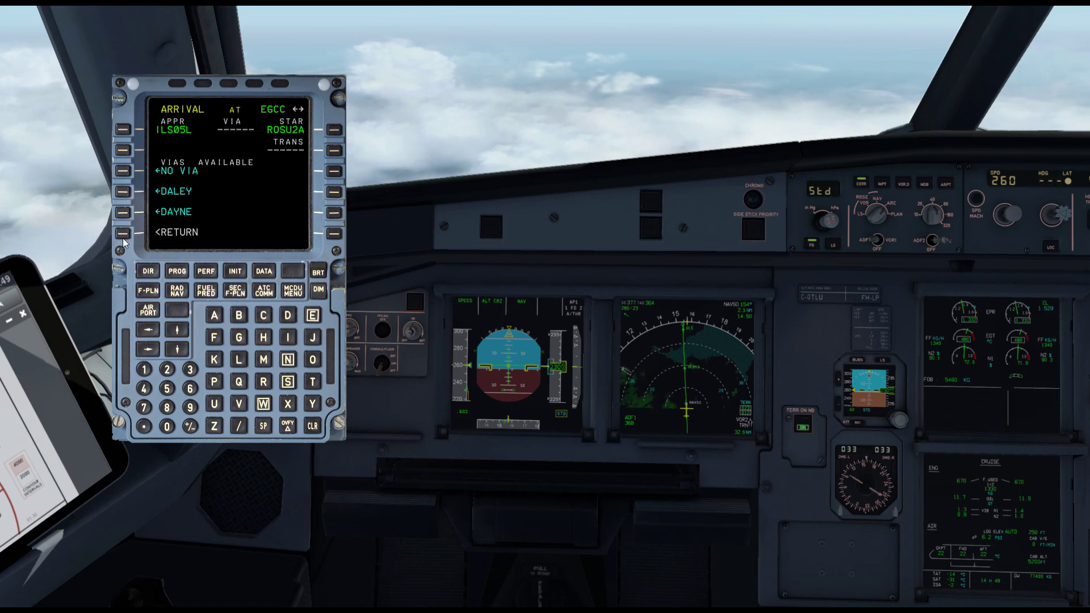
Insert the ILS05L approach with the ROSU2A arrival and no via into the flight plan, then clear the scratchpad message.
click(123, 233)
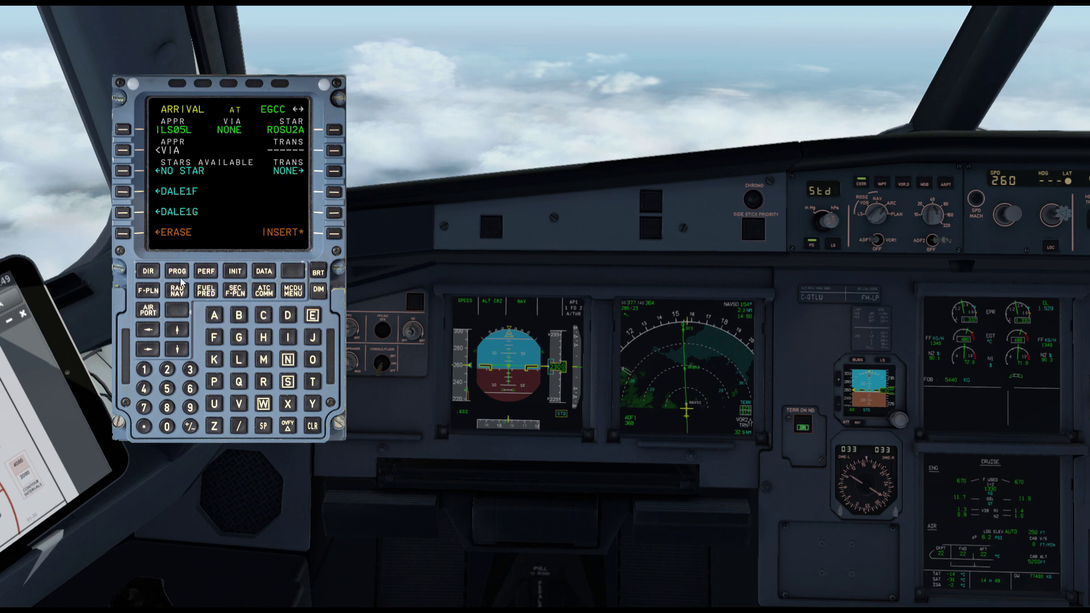
click(335, 235)
scroll(337, 252, up, 3)
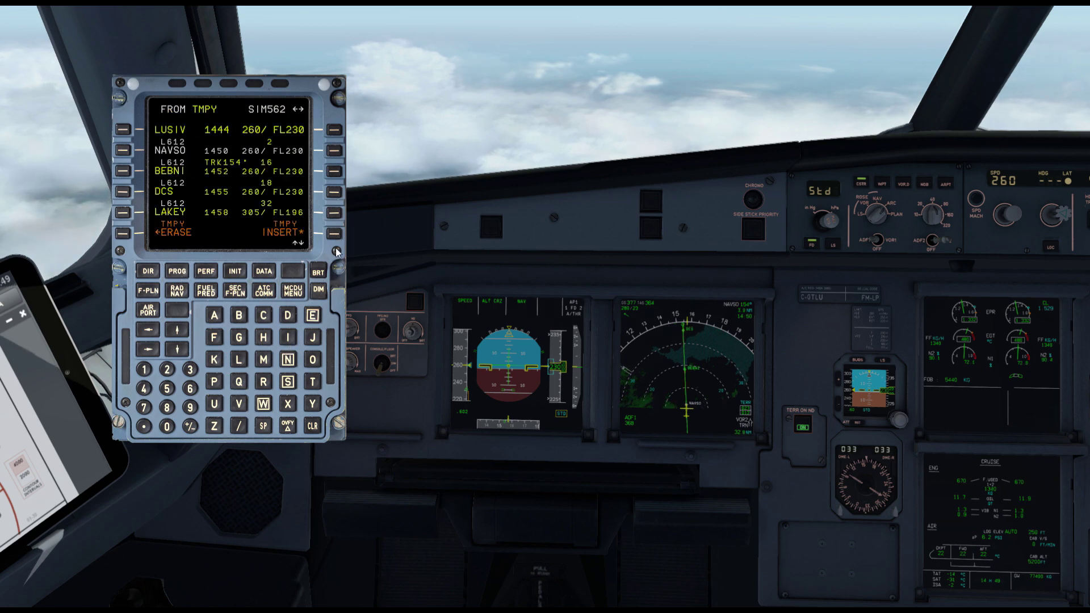
click(334, 233)
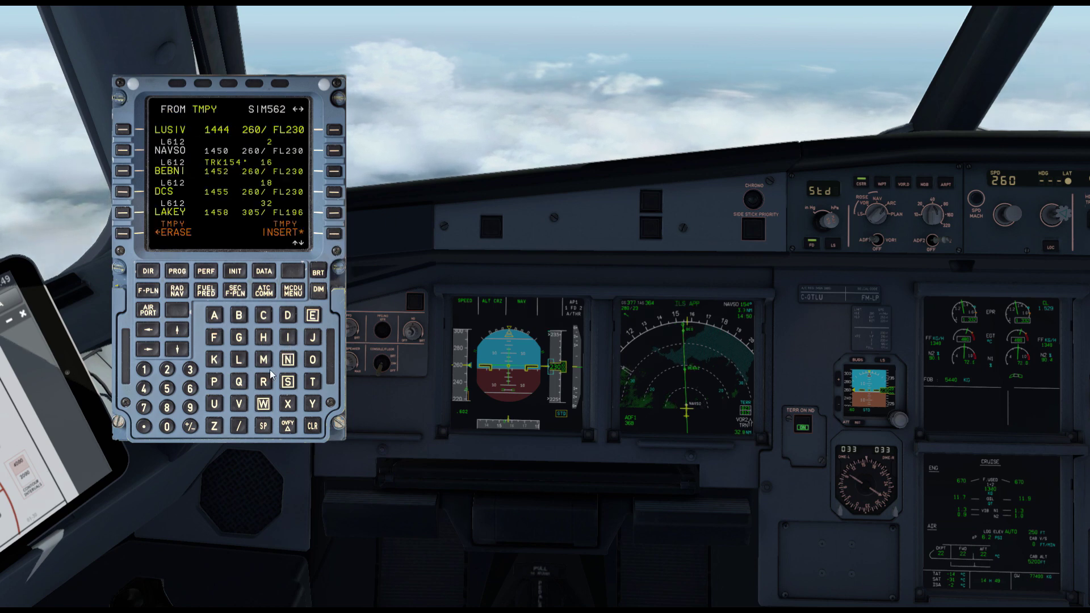
click(313, 427)
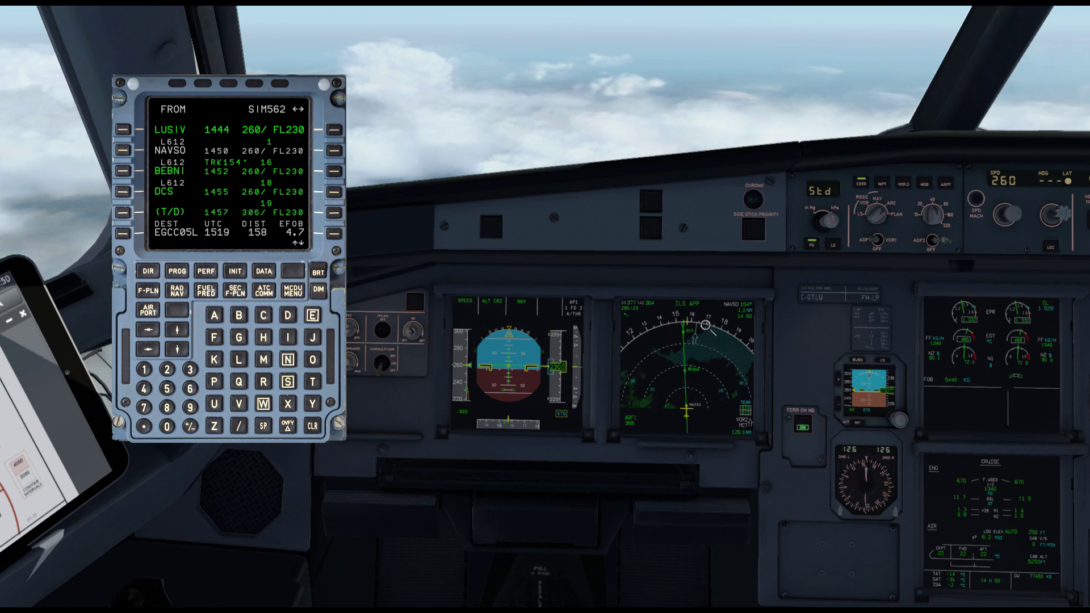
Enlarge the navigation display in plan mode and review the route waypoint by waypoint from BEBNI to the EGCC05L approach at a closer range.
click(714, 362)
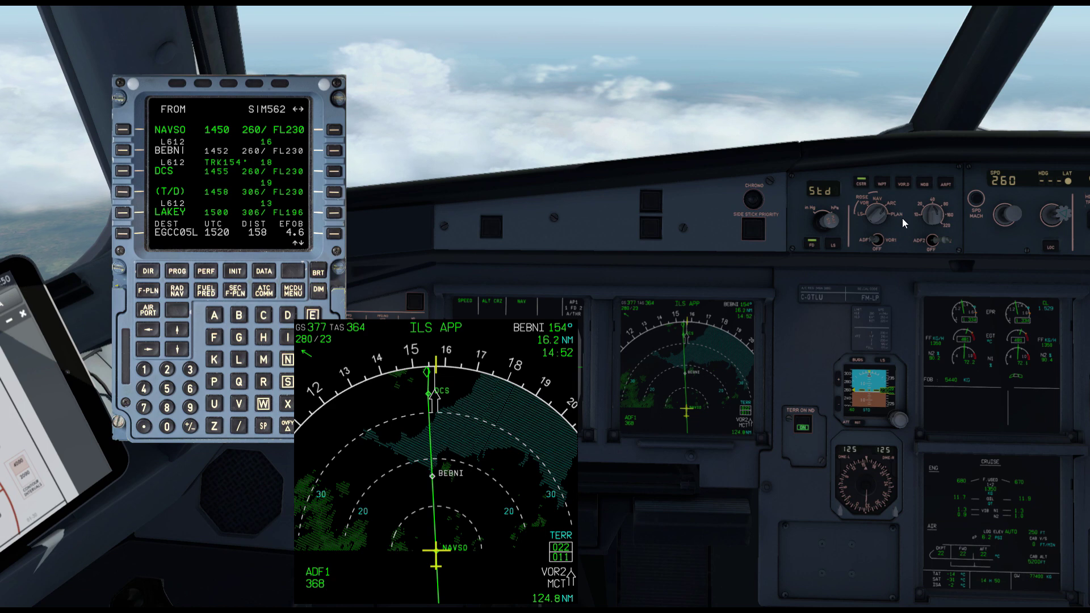
scroll(879, 215, up, 1)
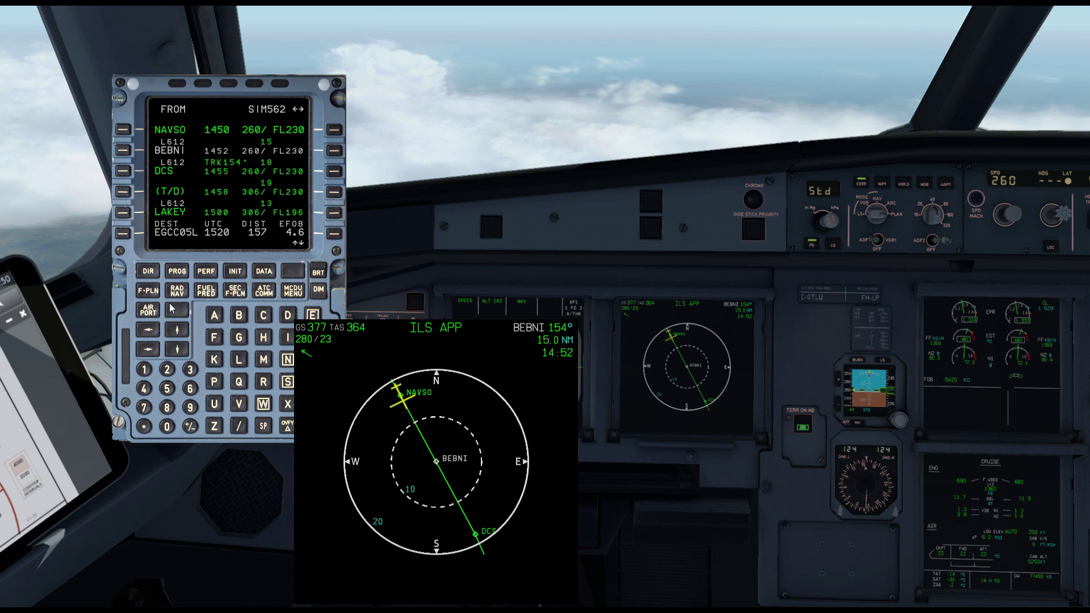
click(174, 326)
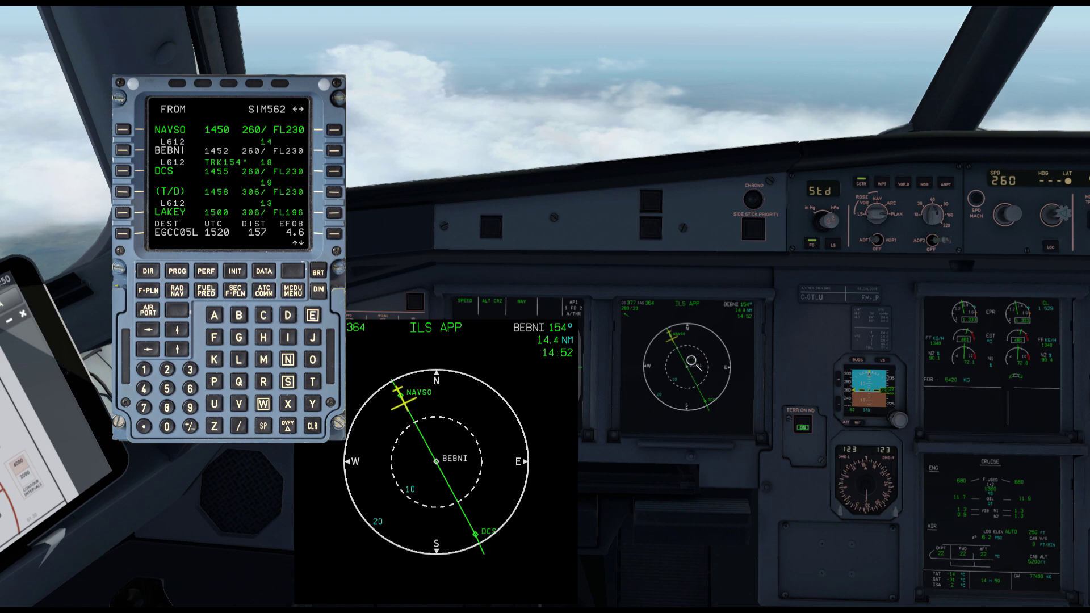
click(176, 331)
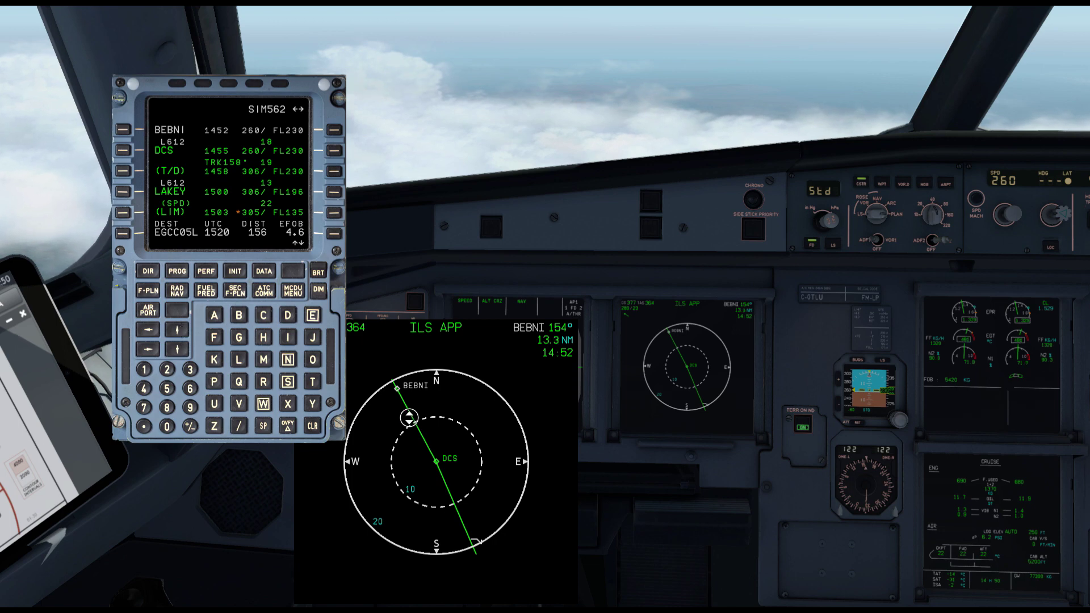
click(177, 332)
click(178, 331)
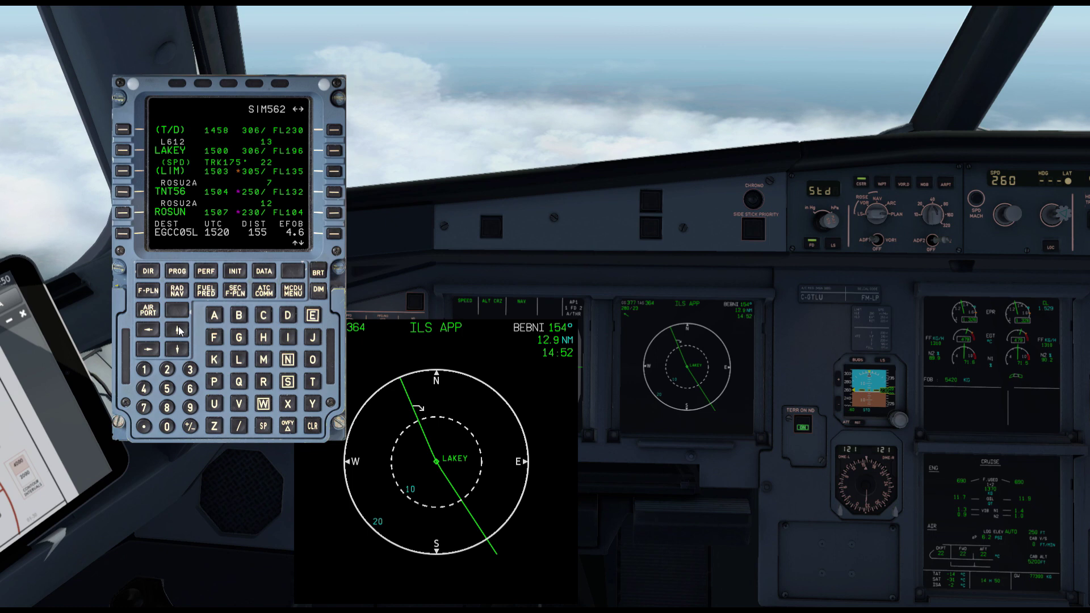
click(178, 331)
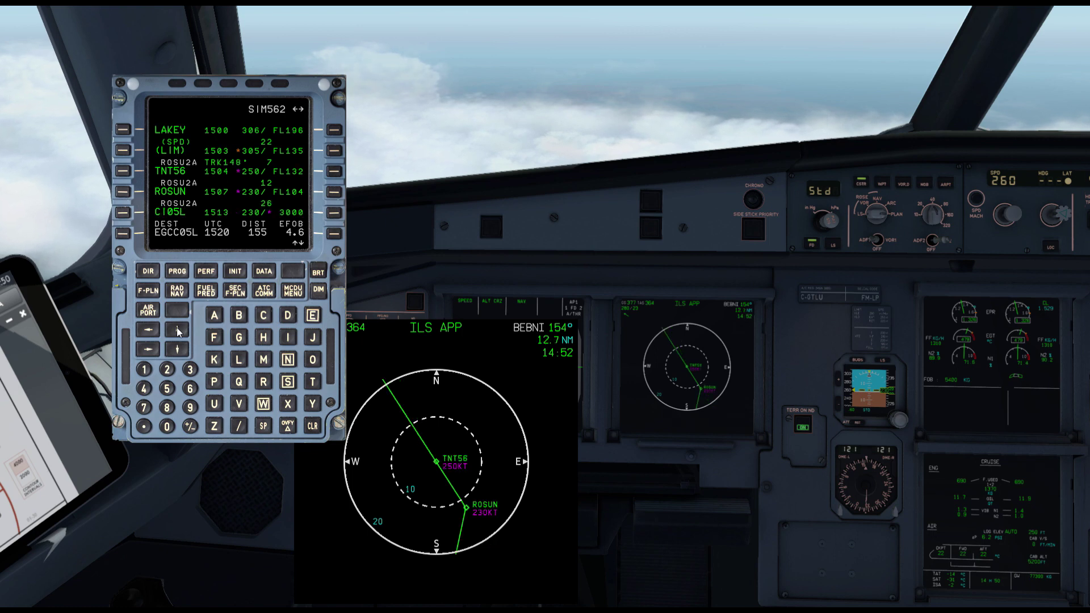
click(178, 332)
click(177, 333)
click(177, 332)
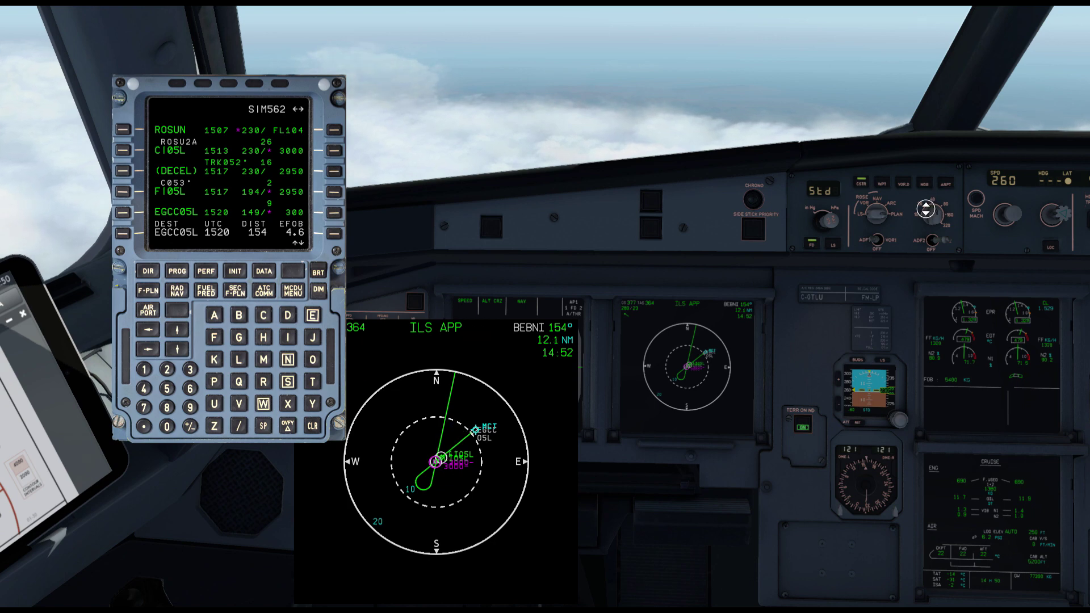
scroll(926, 209, down, 1)
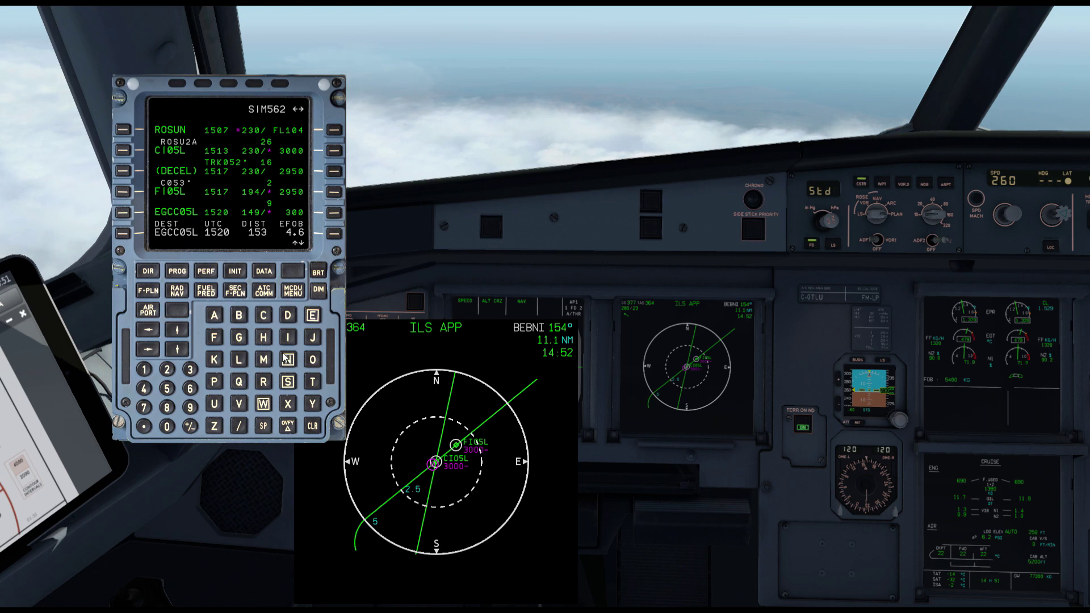
Revise the EGCC arrival by reselecting ILS05L and ROSU2A with ROSUN as the via, and insert it into the flight plan.
click(127, 234)
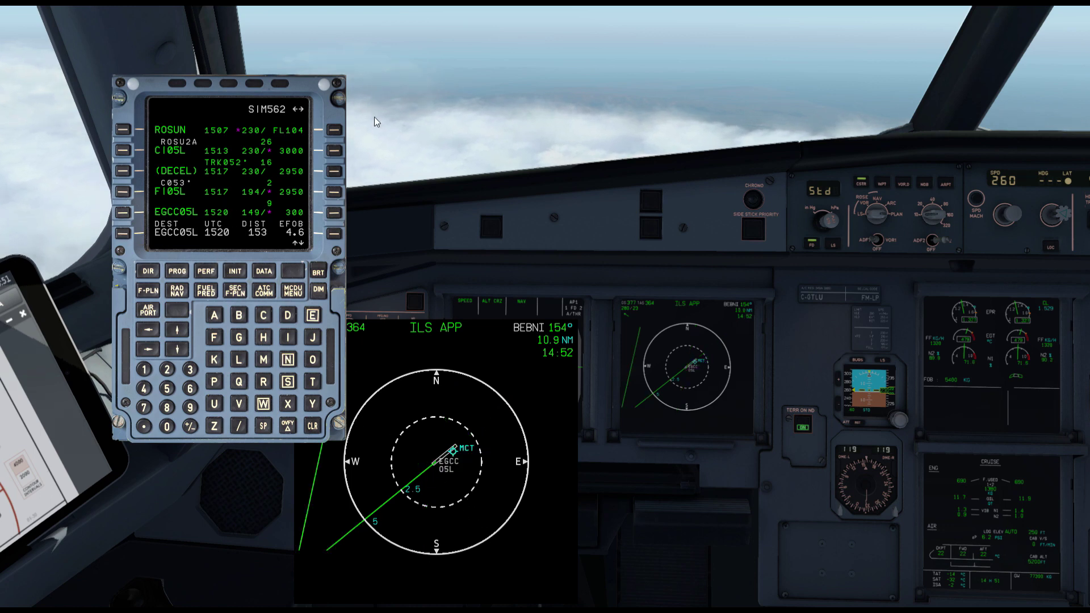
click(333, 130)
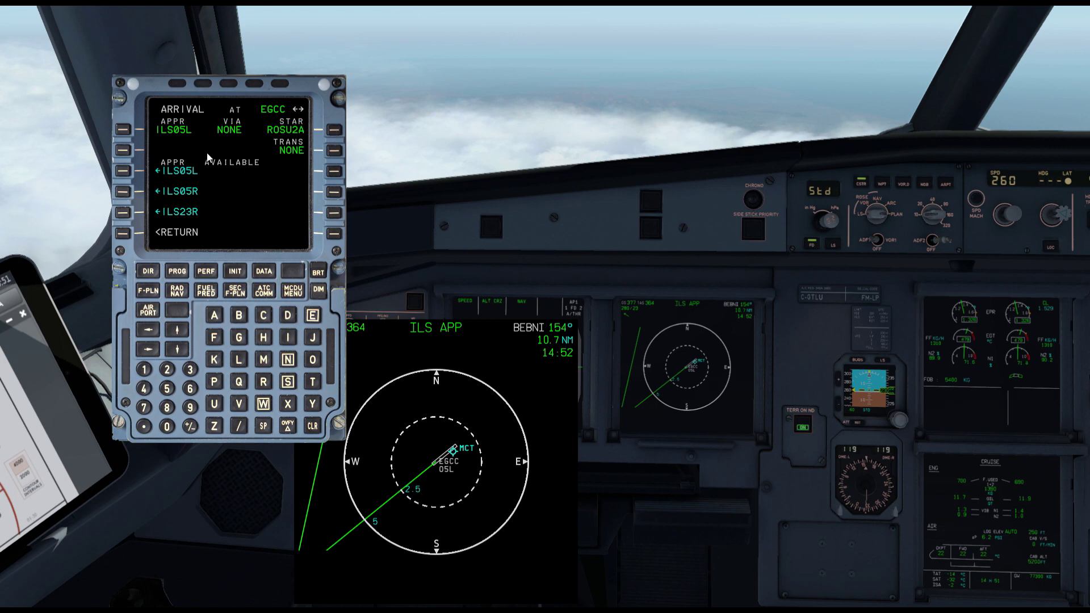
click(129, 171)
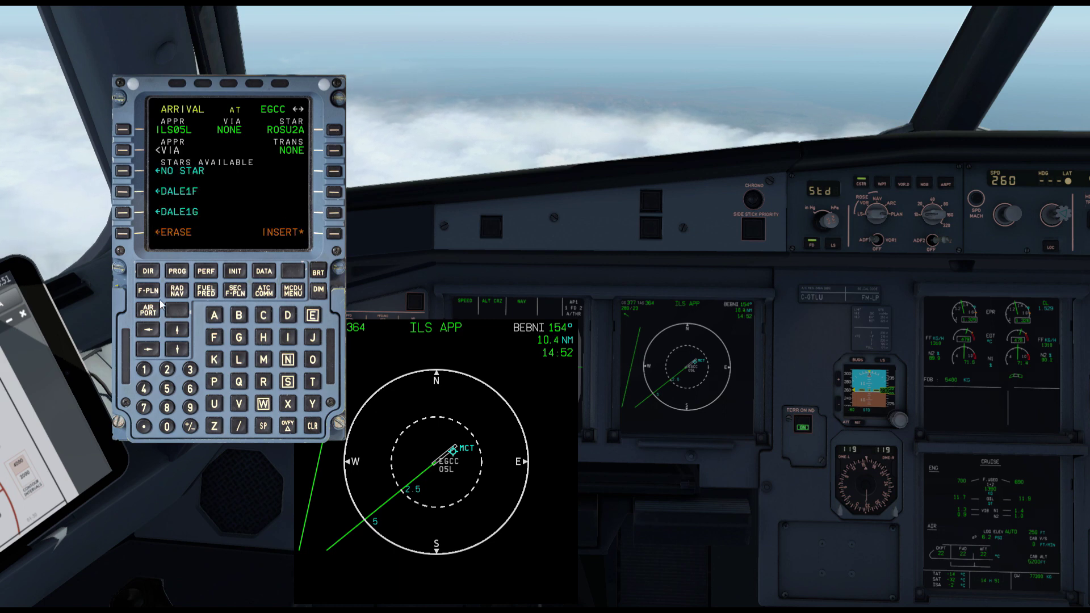
click(182, 329)
click(183, 330)
click(183, 329)
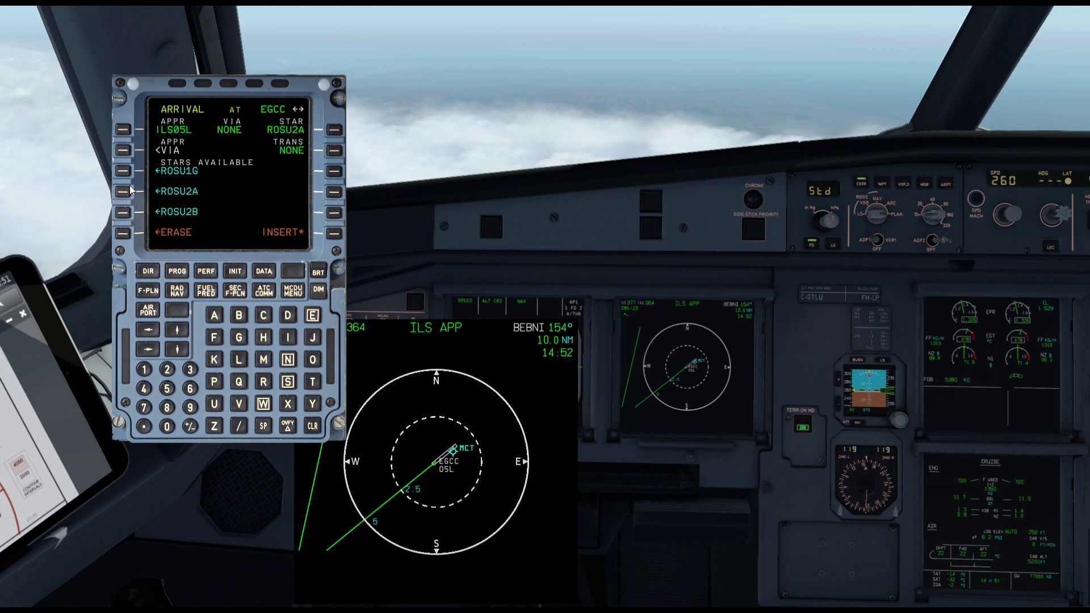
click(125, 194)
click(183, 329)
click(182, 329)
click(181, 330)
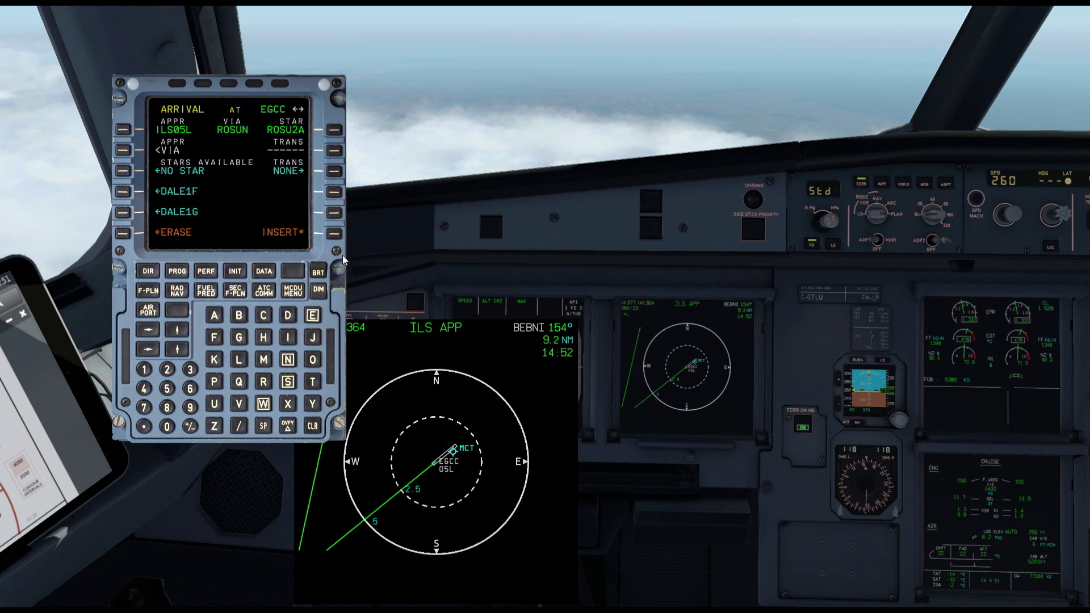
click(334, 234)
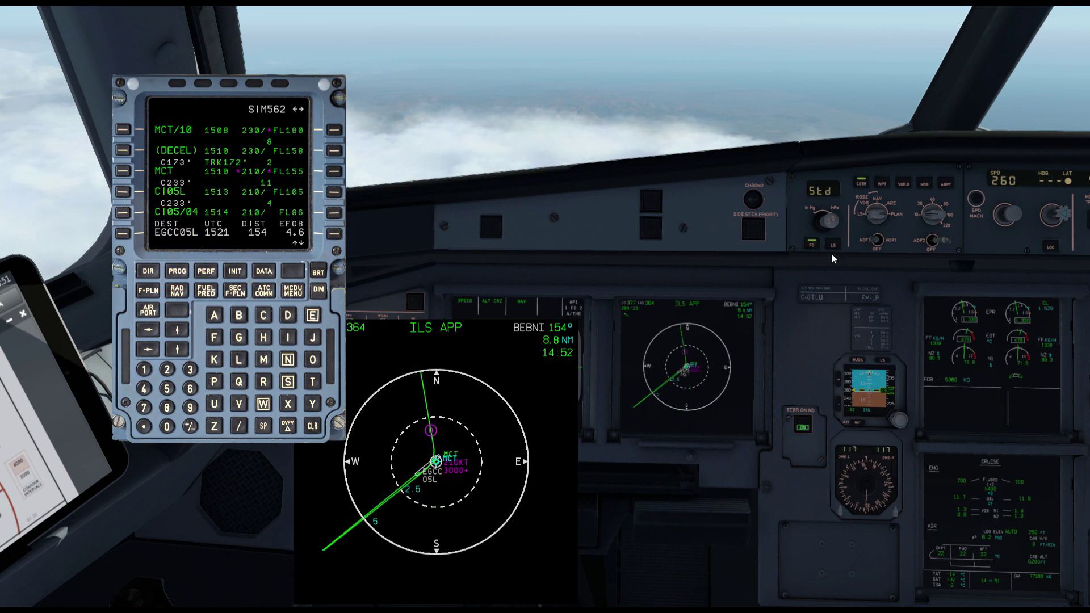
Review the revised approach legs from MCT through CI05L and CI05/04 on the plan display at a wider range.
scroll(924, 220, up, 1)
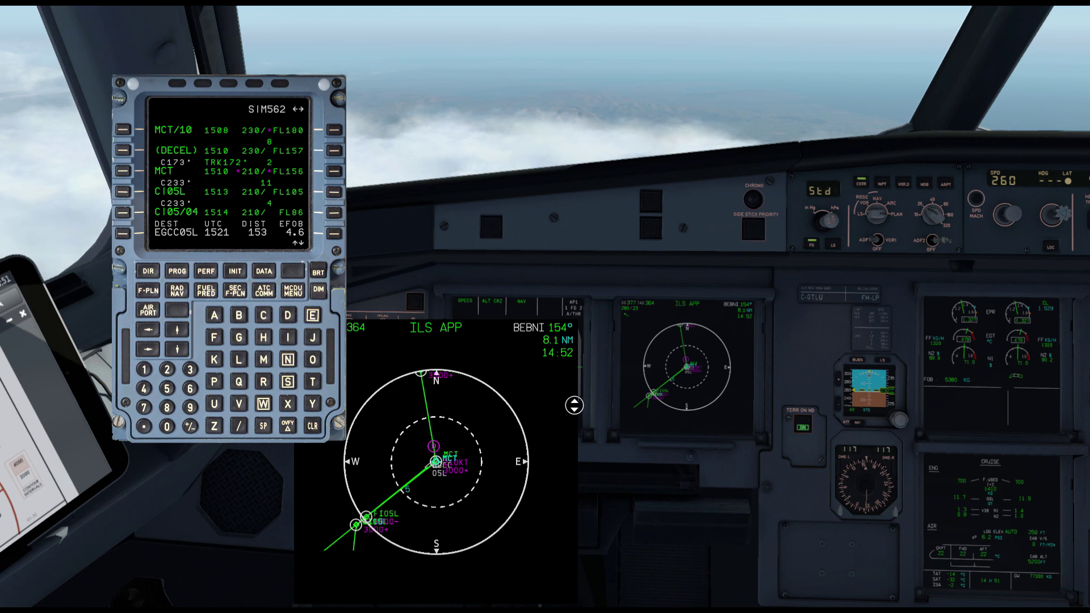
click(170, 332)
click(170, 332)
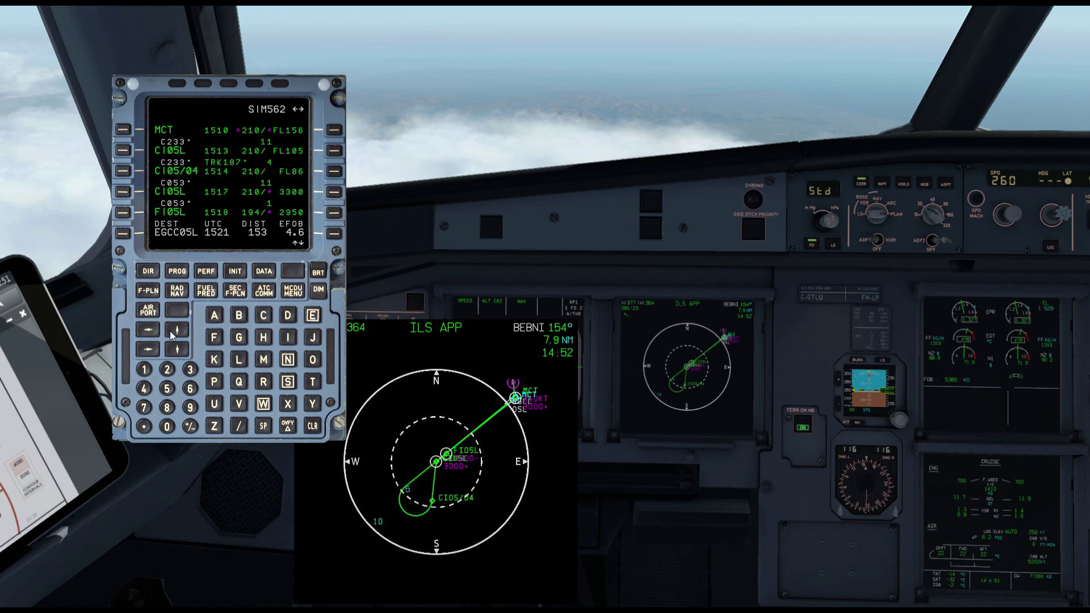
click(170, 332)
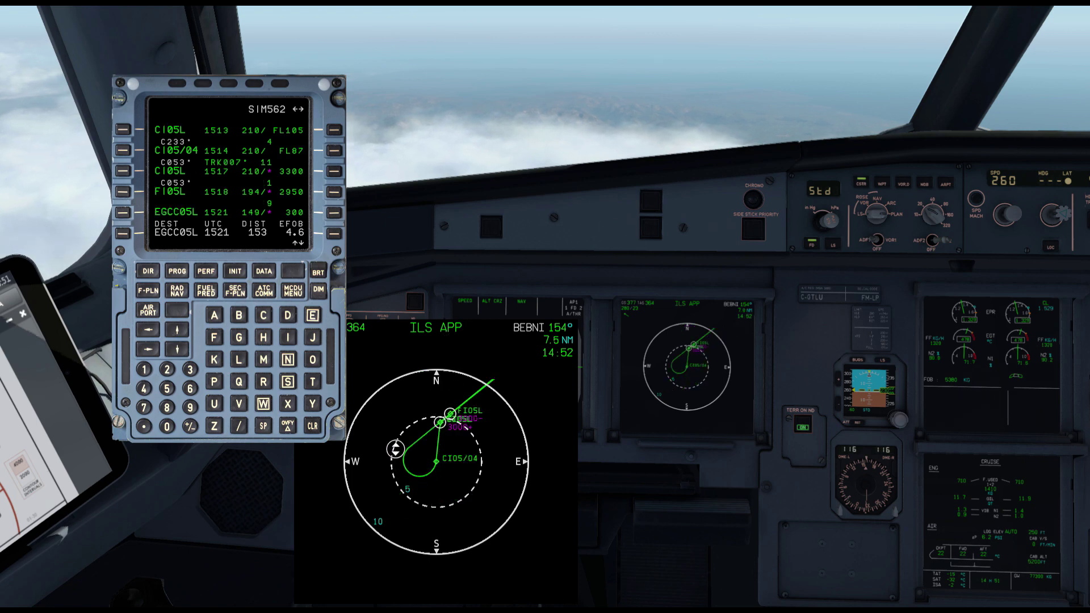
Open the CAT II/III ILS DME RWY 05L chart on the tablet and examine its plan view of the approach.
drag(370, 282, 343, 246)
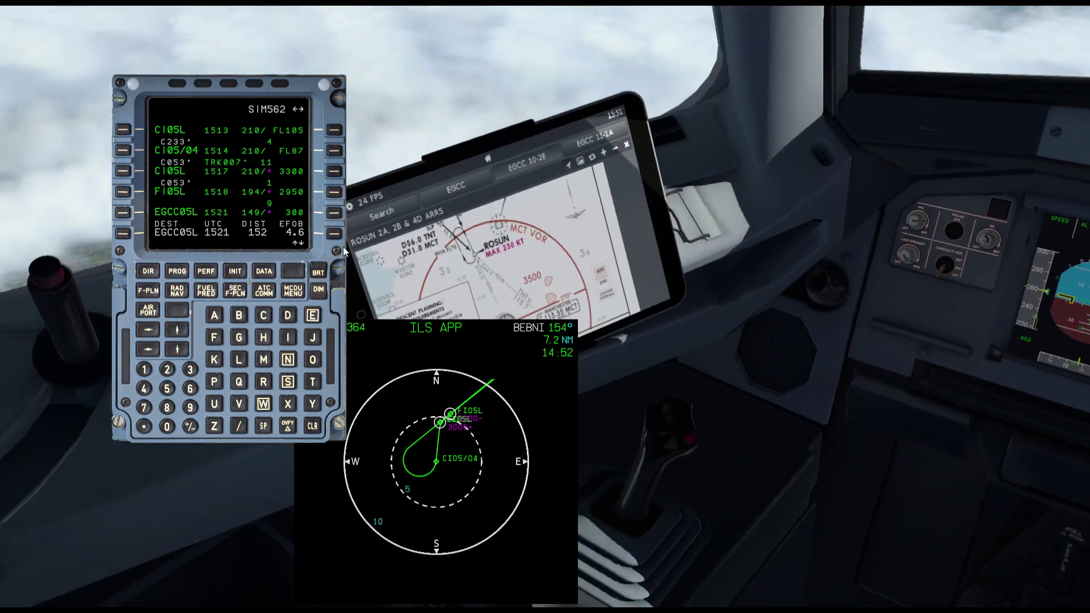
click(589, 141)
drag(564, 294, 653, 376)
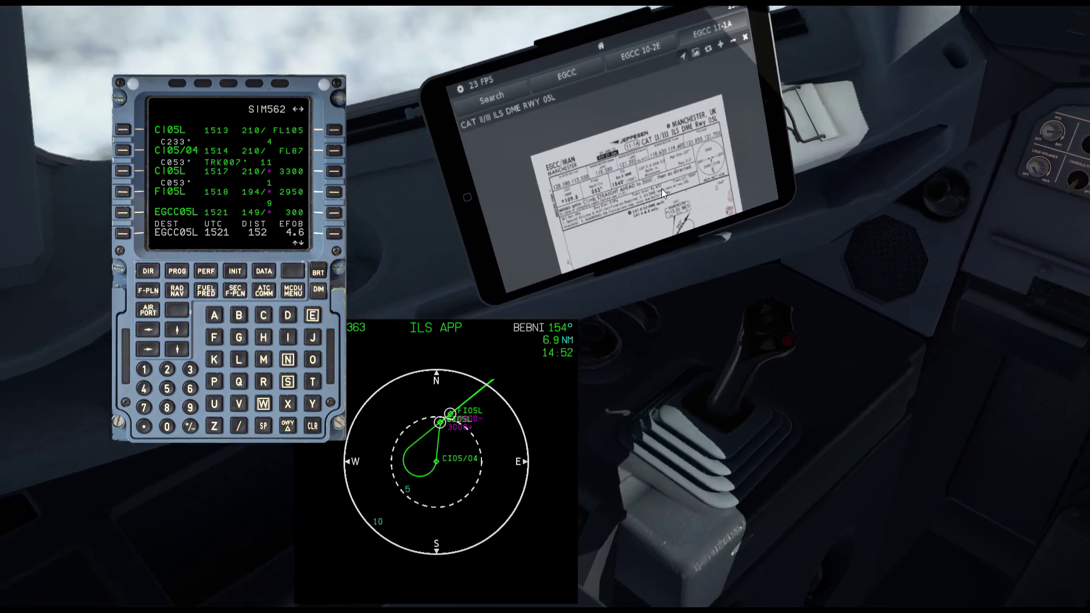
drag(662, 189, 626, 77)
scroll(628, 176, down, 2)
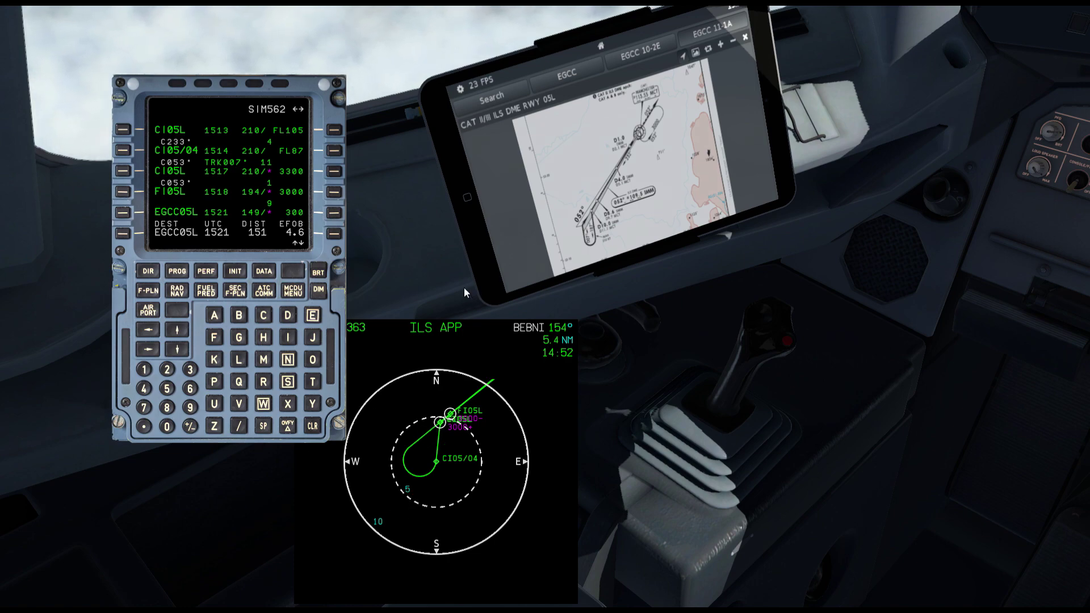
Close the enlarged navigation display, return to the forward cockpit view and set the display to ARC mode with an adjusted range.
click(445, 399)
key(KP_1)
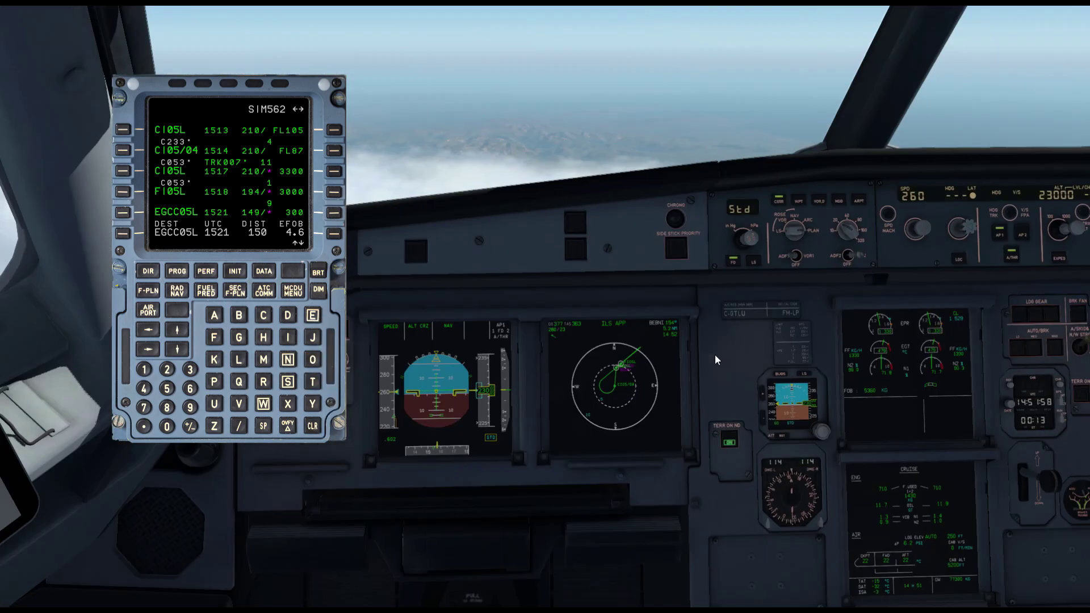
click(795, 231)
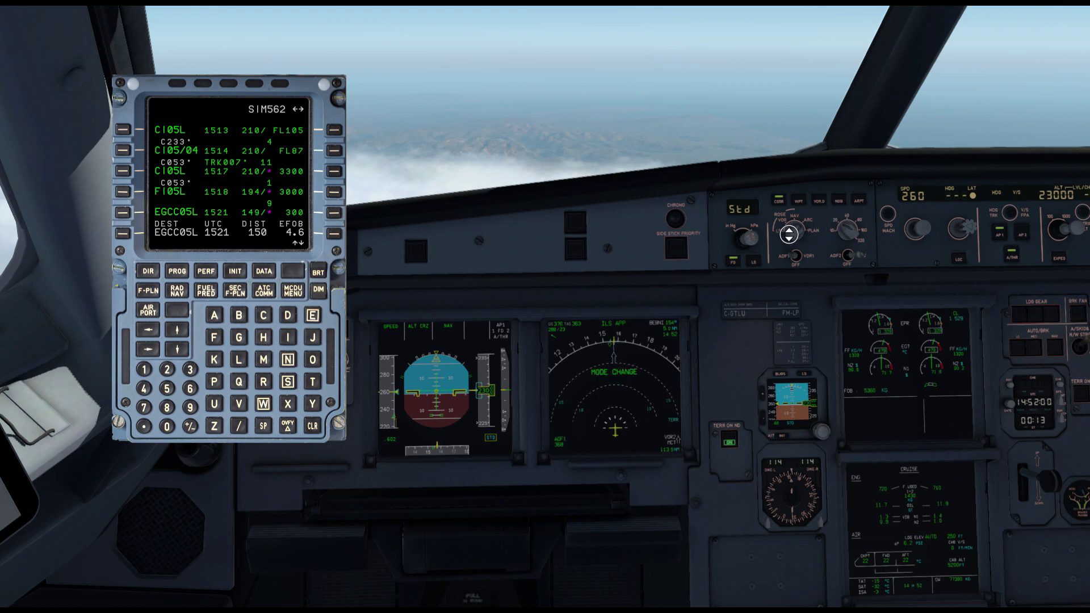
click(853, 232)
click(852, 232)
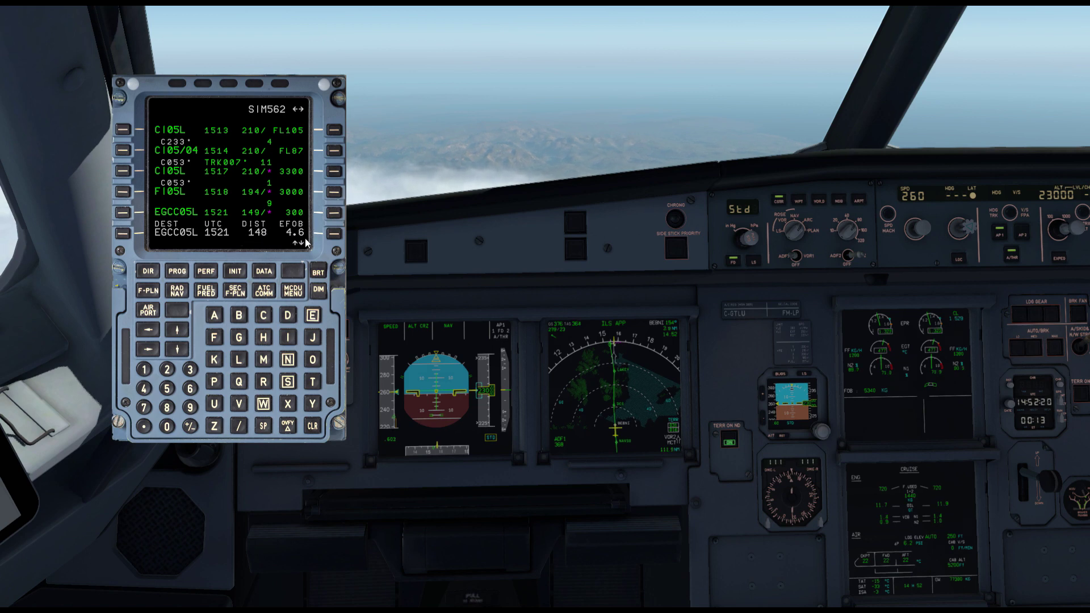
Reopen the ROSUN 2A, 2B & 4D arrivals chart on the tablet and examine the route from LAKEY to ROSUN.
drag(544, 230, 500, 265)
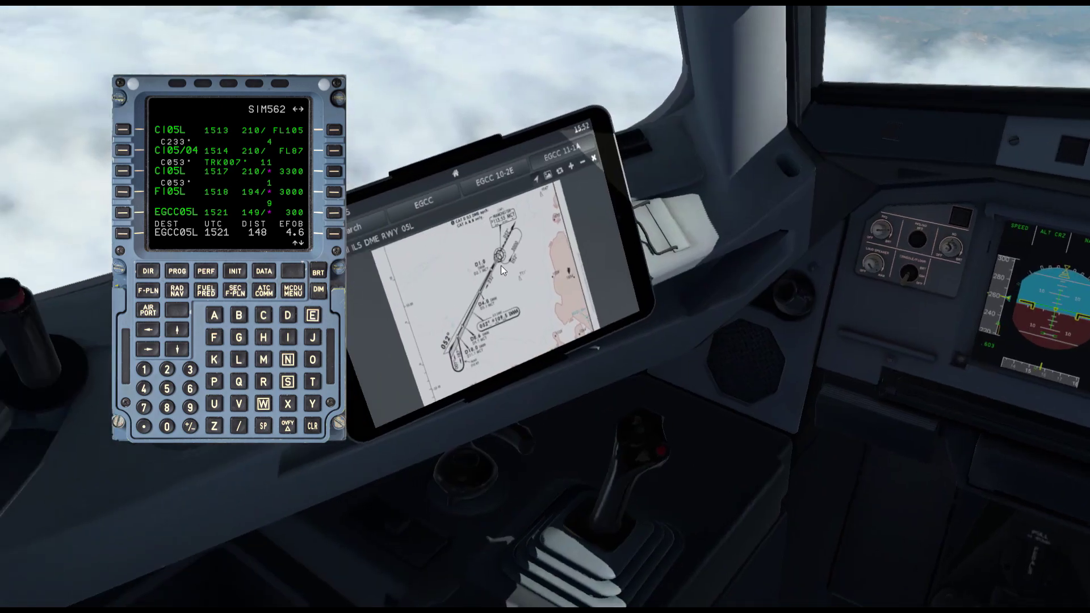
click(479, 186)
drag(471, 268, 512, 315)
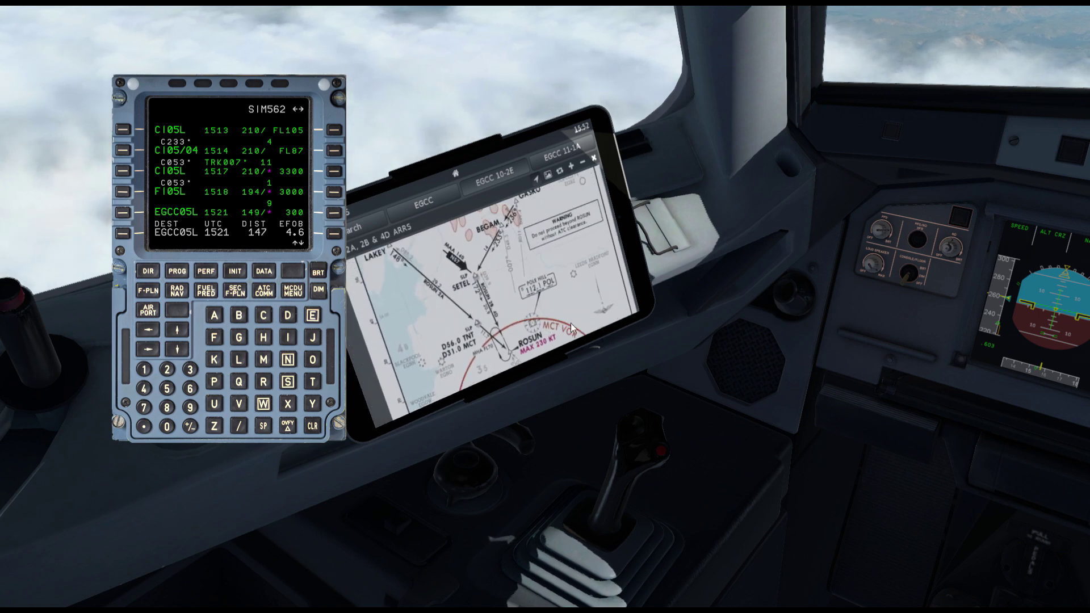
drag(671, 360, 744, 357)
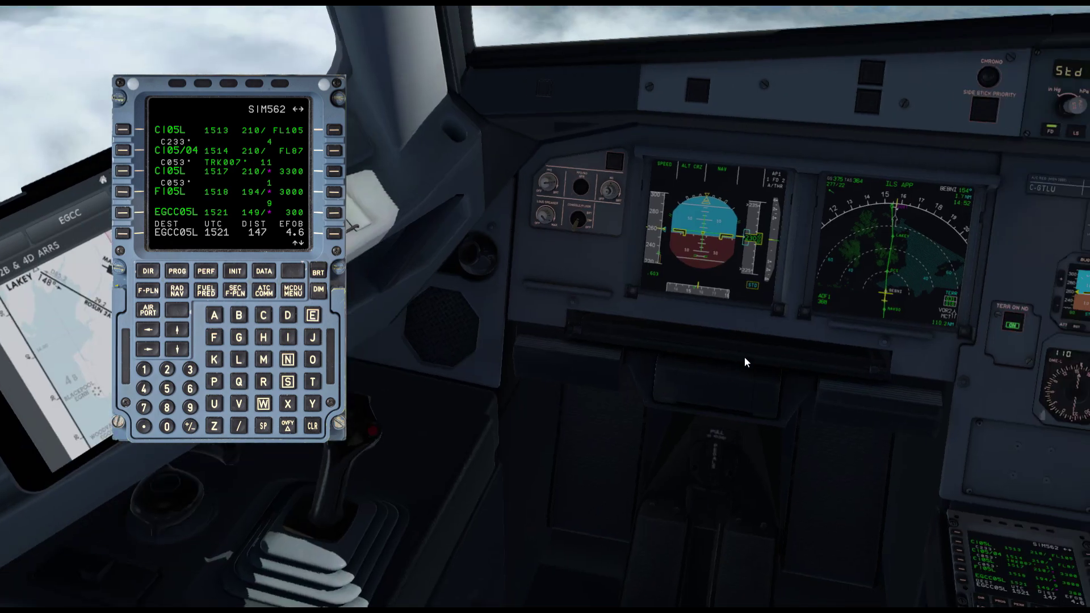
Enlarge the navigation display again, switch it to plan mode and reduce its range around CI05/04.
click(862, 258)
drag(717, 396, 760, 375)
click(905, 230)
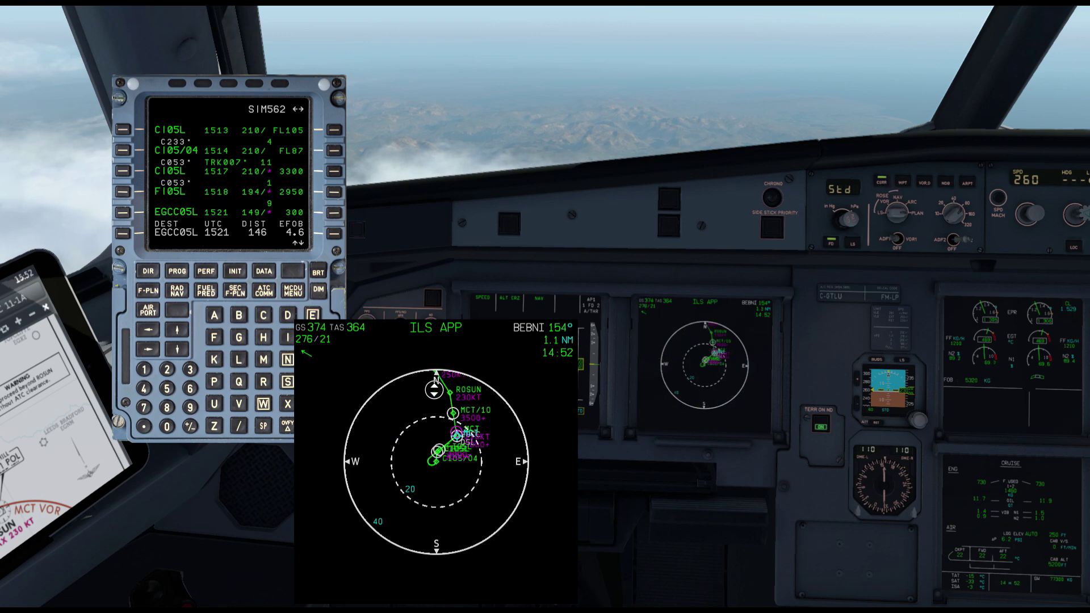
scroll(949, 209, down, 3)
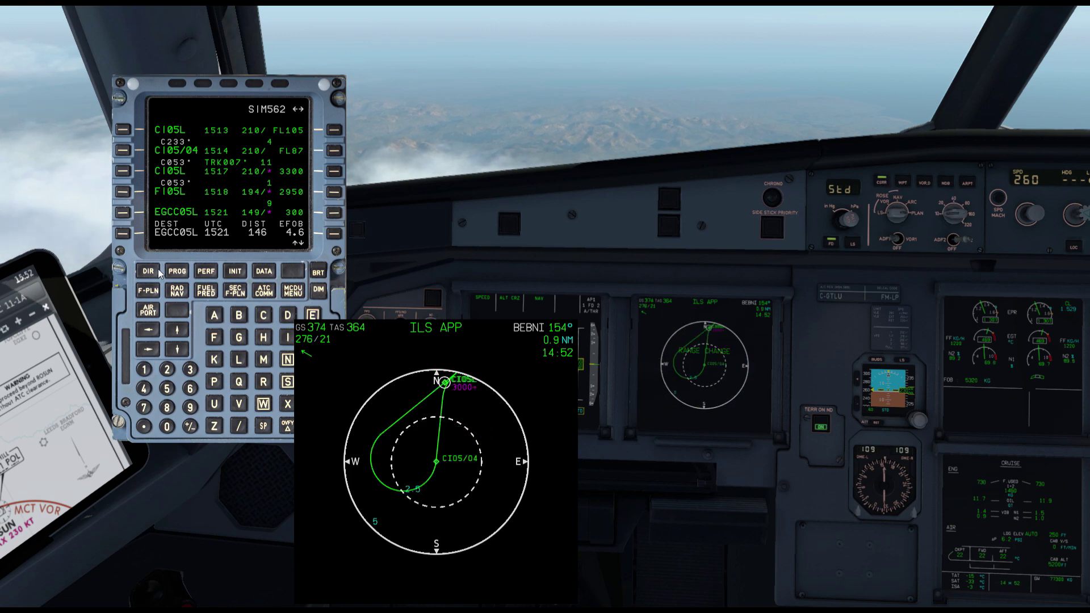
Return to the start of the flight plan, reposition the MCDU clear of the display and step through the waypoints to TNT56.
click(148, 290)
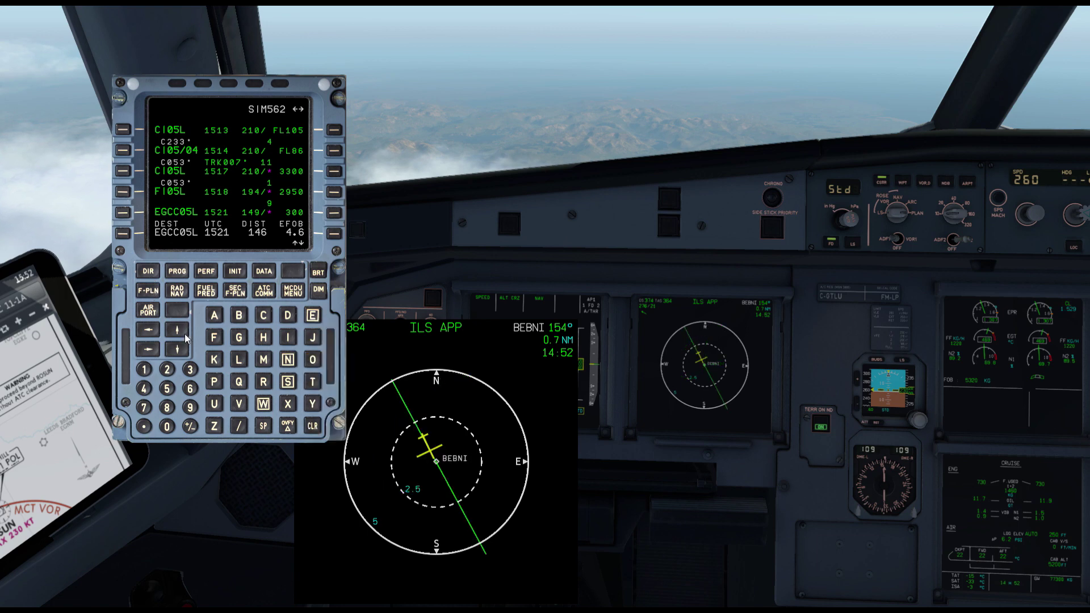
drag(210, 204, 160, 197)
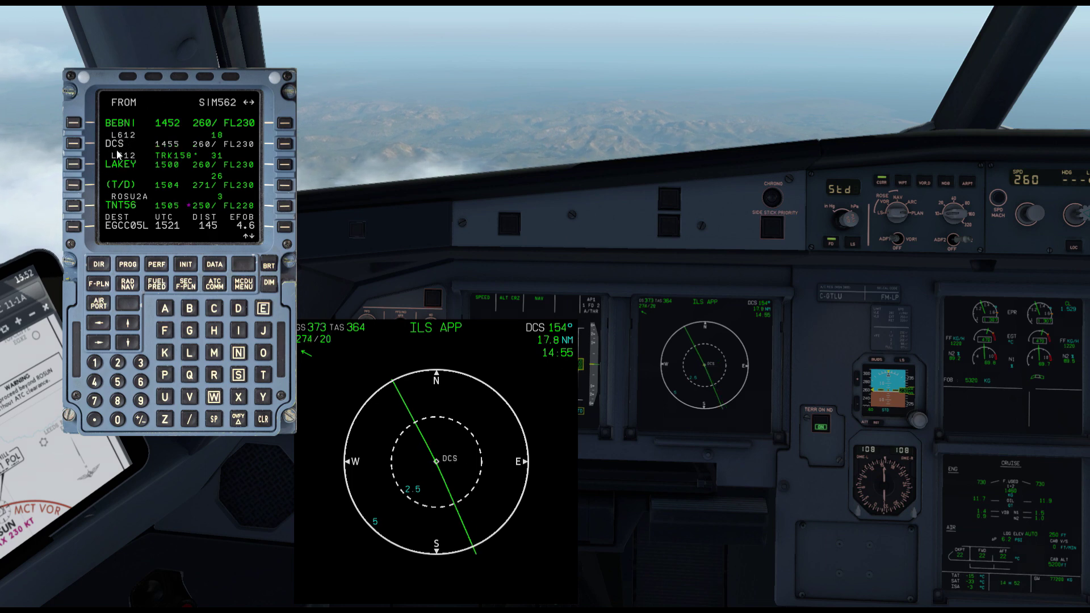
click(130, 325)
click(130, 325)
click(129, 325)
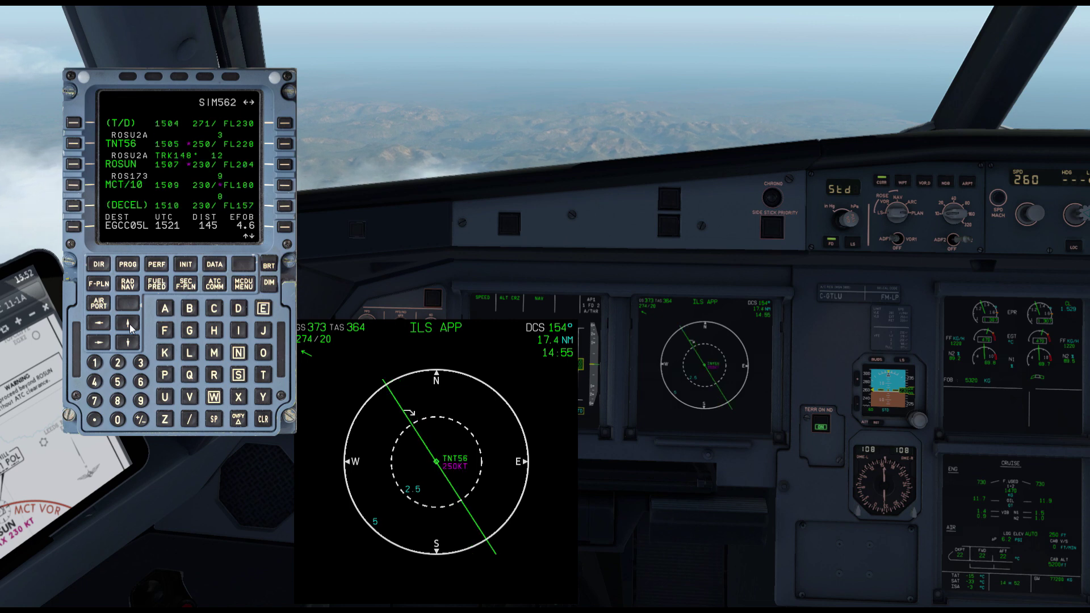
Advance the flight plan to centre the plan display on ROSUN and close the enlarged MCDU and navigation display.
click(130, 325)
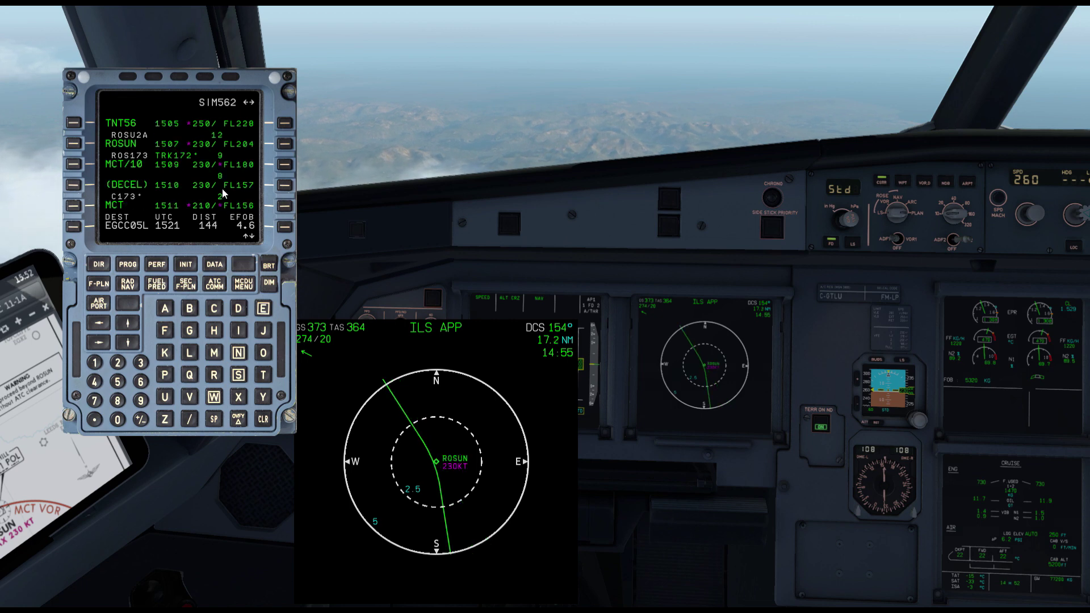
click(179, 180)
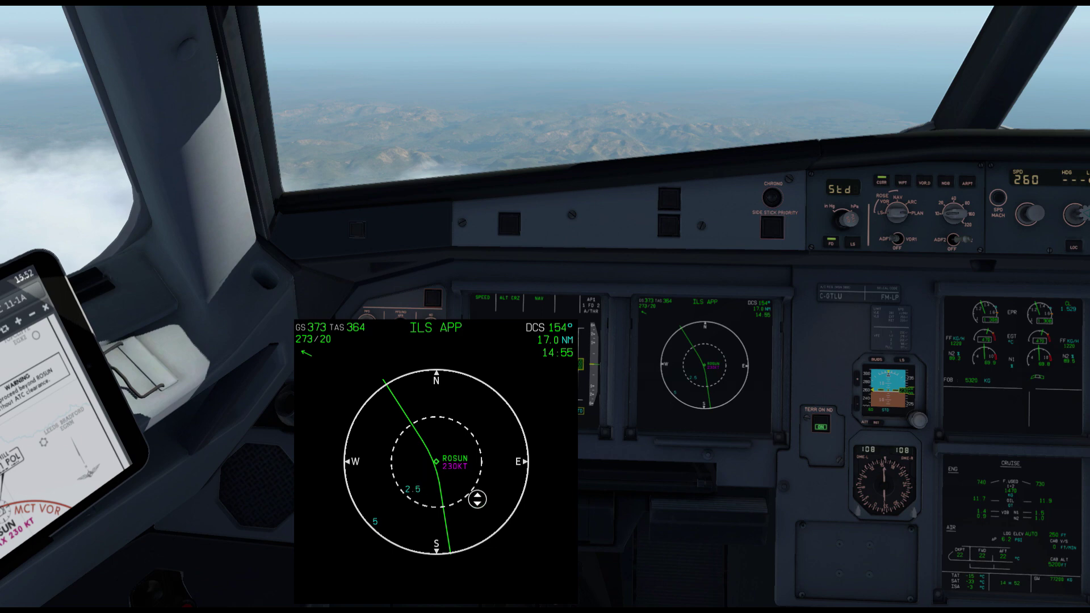
click(430, 459)
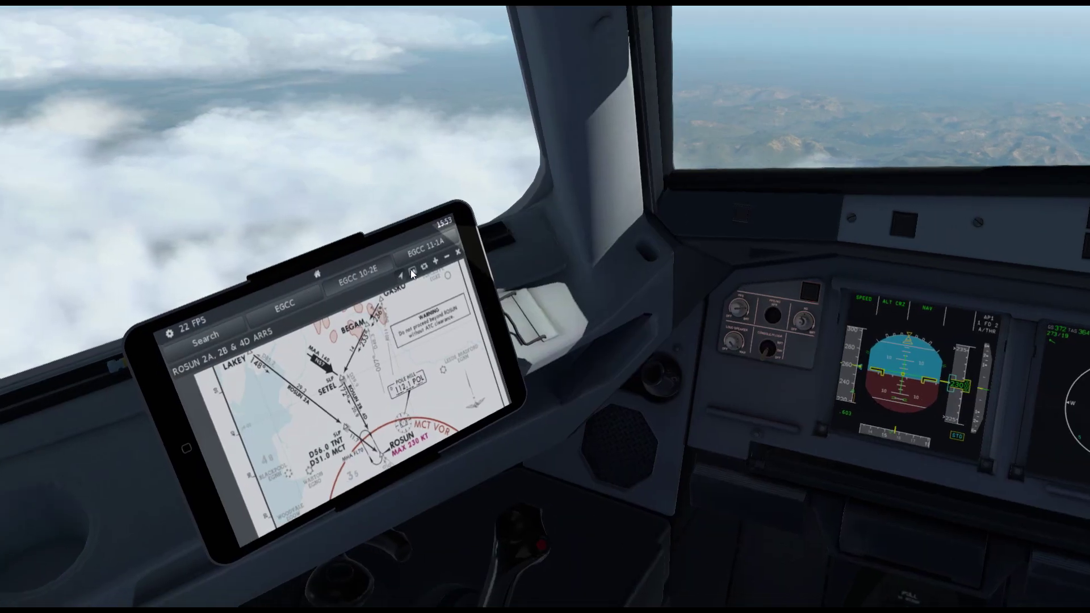
Close the 11-1A chart on the tablet, open the 11-1 ILS DME or LOC DME Rwy 05L chart and enlarge its final approach track.
click(419, 253)
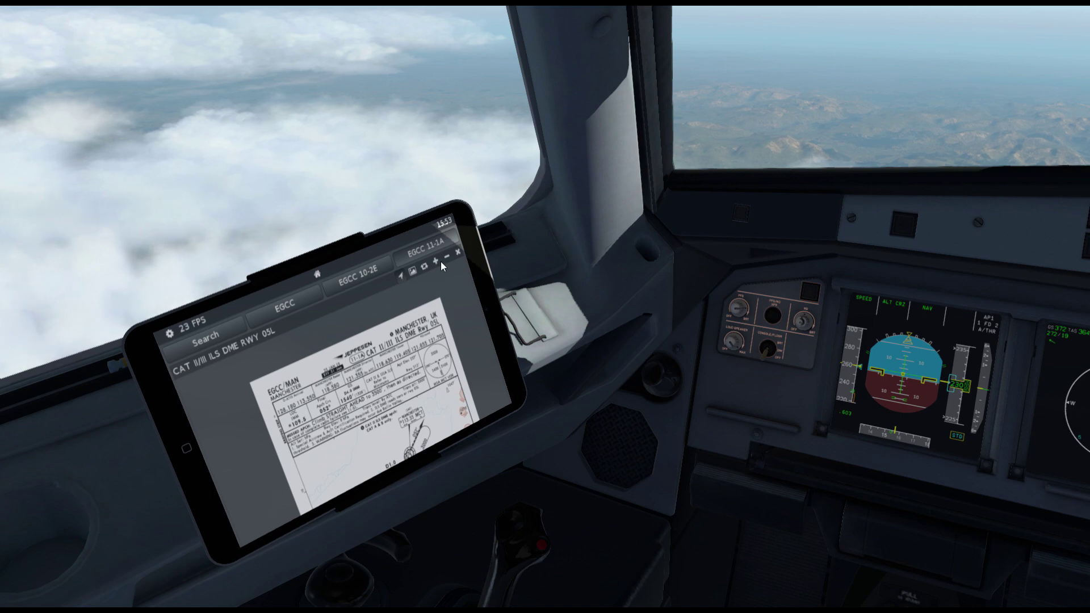
click(458, 252)
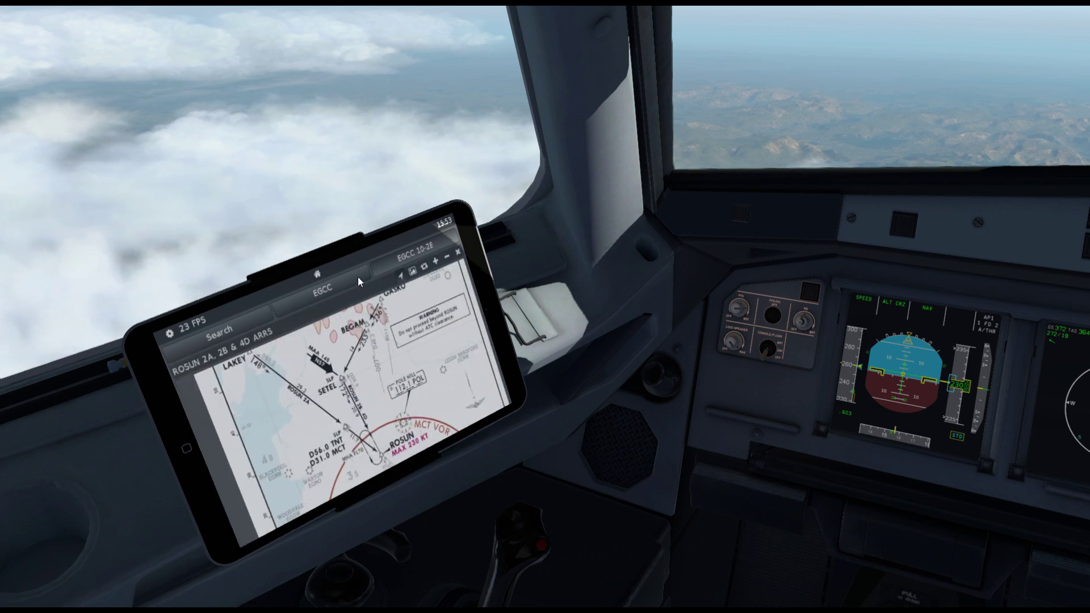
click(291, 301)
click(430, 267)
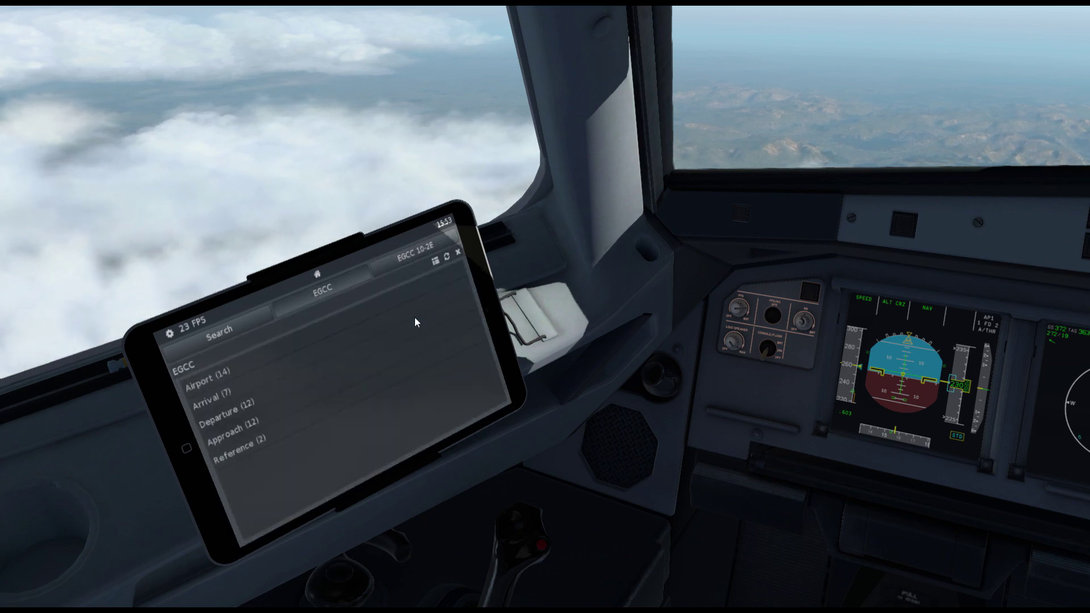
click(234, 427)
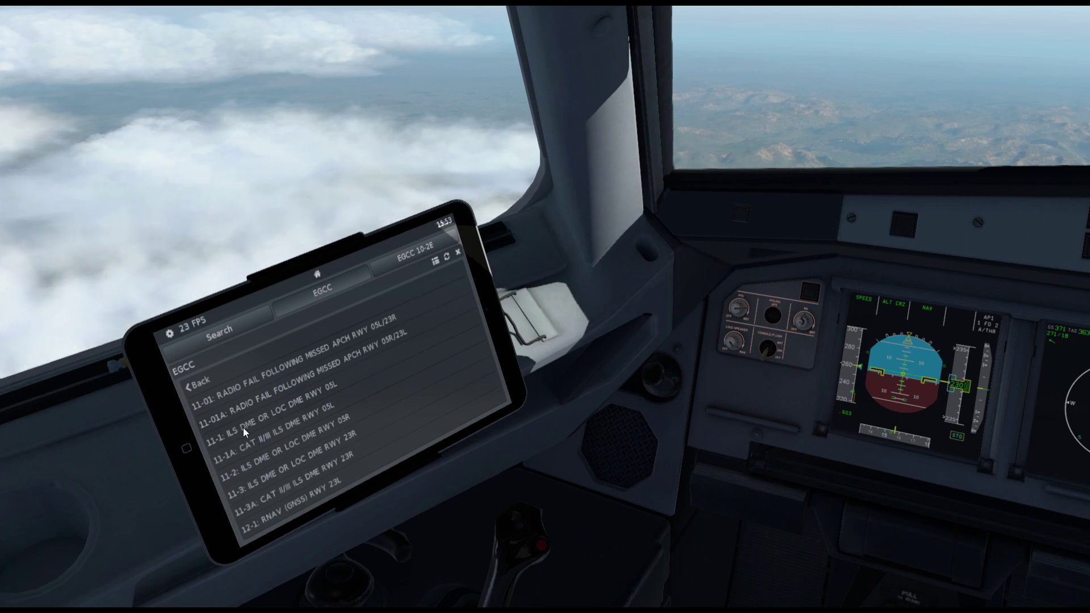
click(283, 413)
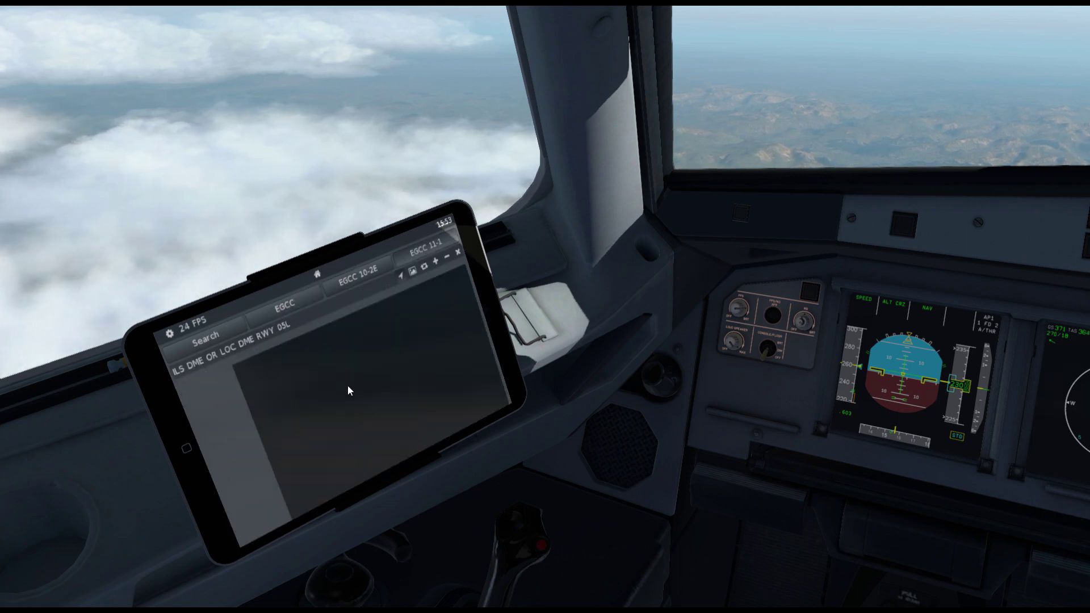
scroll(363, 421, up, 4)
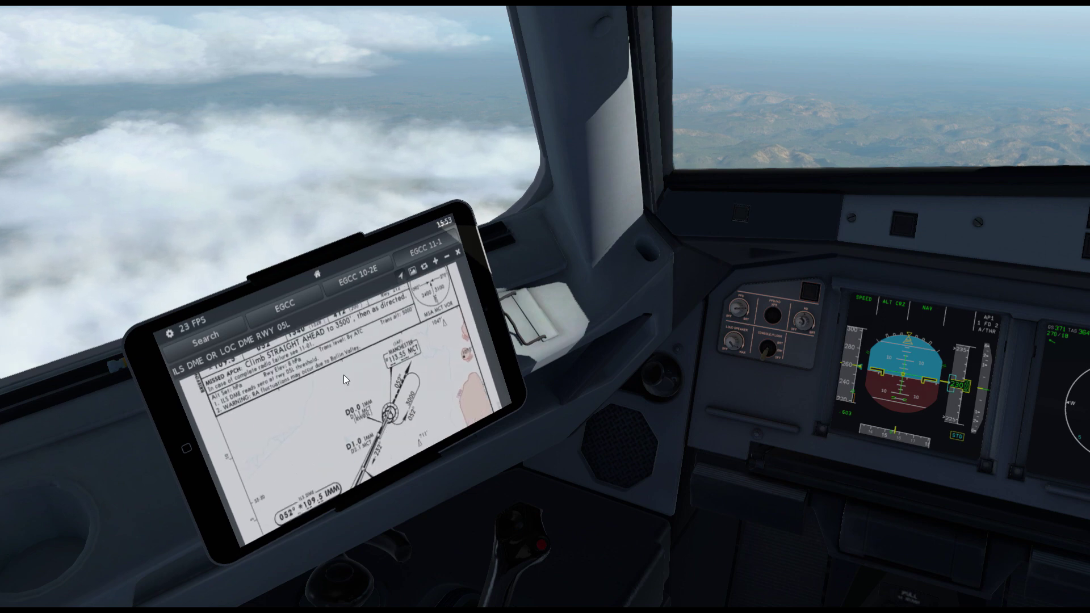
drag(346, 409, 343, 366)
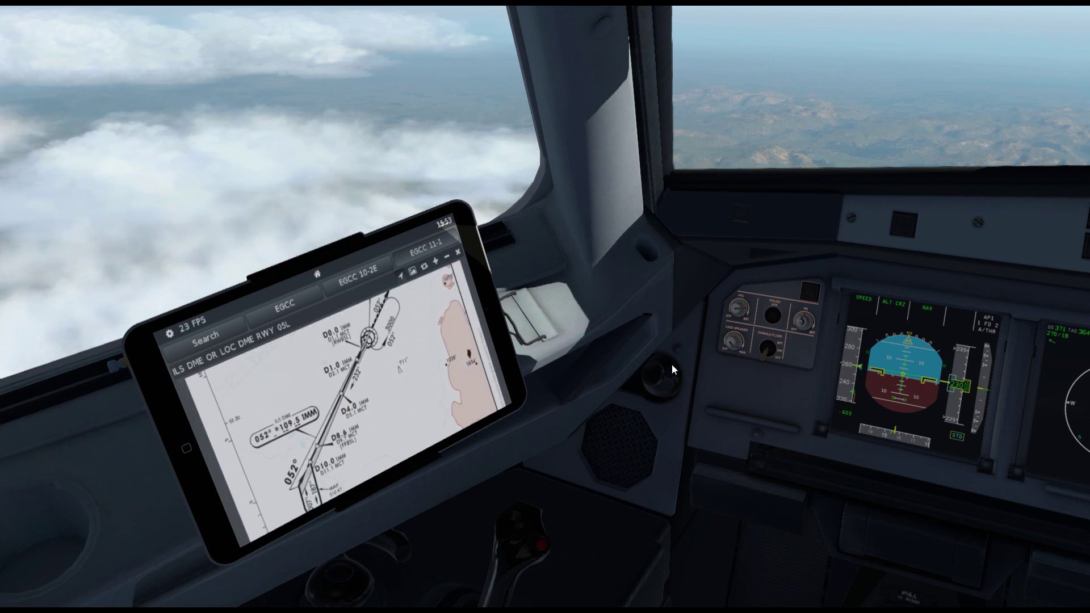
Return to the forward cockpit view, enlarge the MCDU and open its radio navigation page.
drag(594, 294, 709, 424)
click(797, 531)
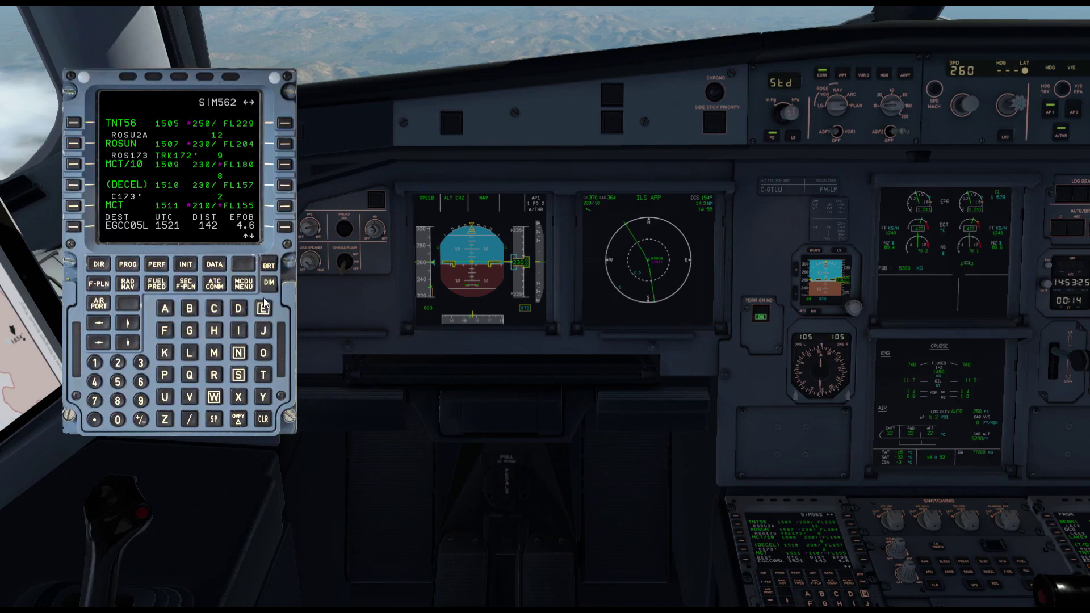
click(128, 284)
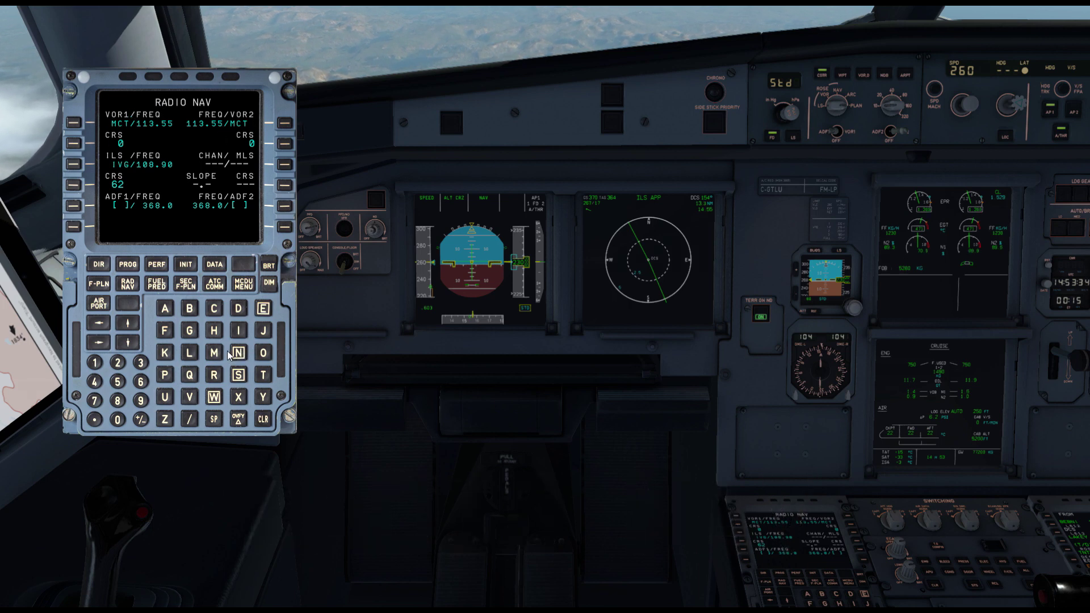
Enter MCT manually as the VOR2 station and clear that entry again to restore automatic tuning.
text(MCT)
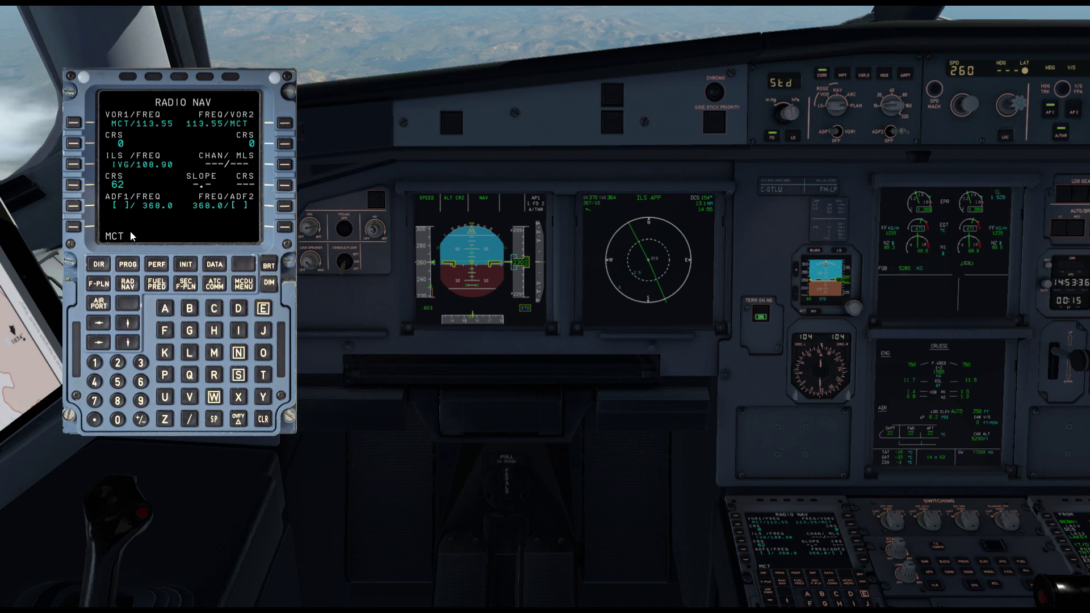
click(284, 125)
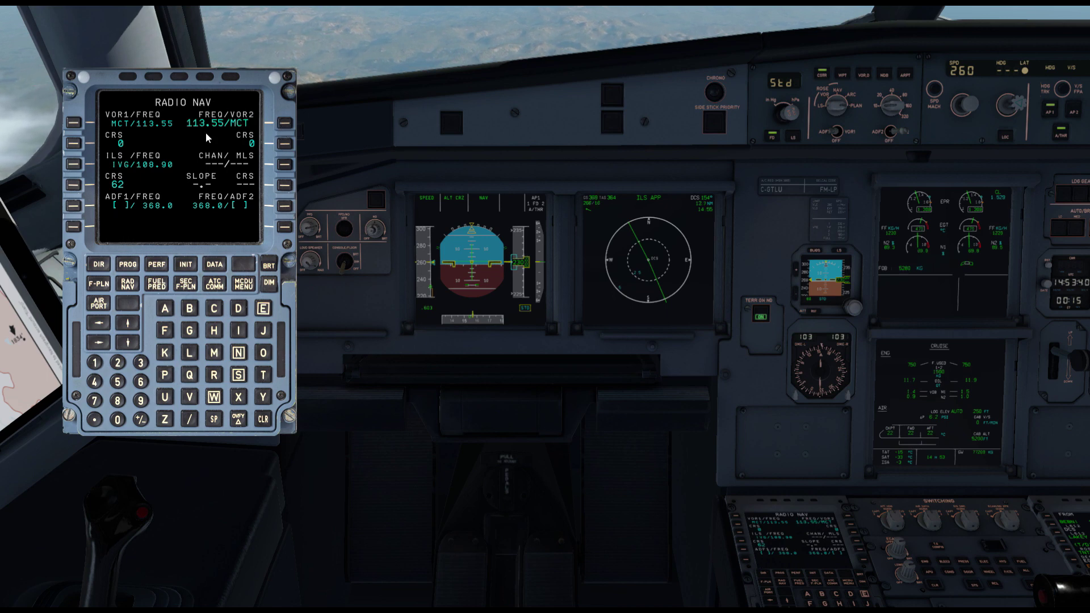
click(264, 418)
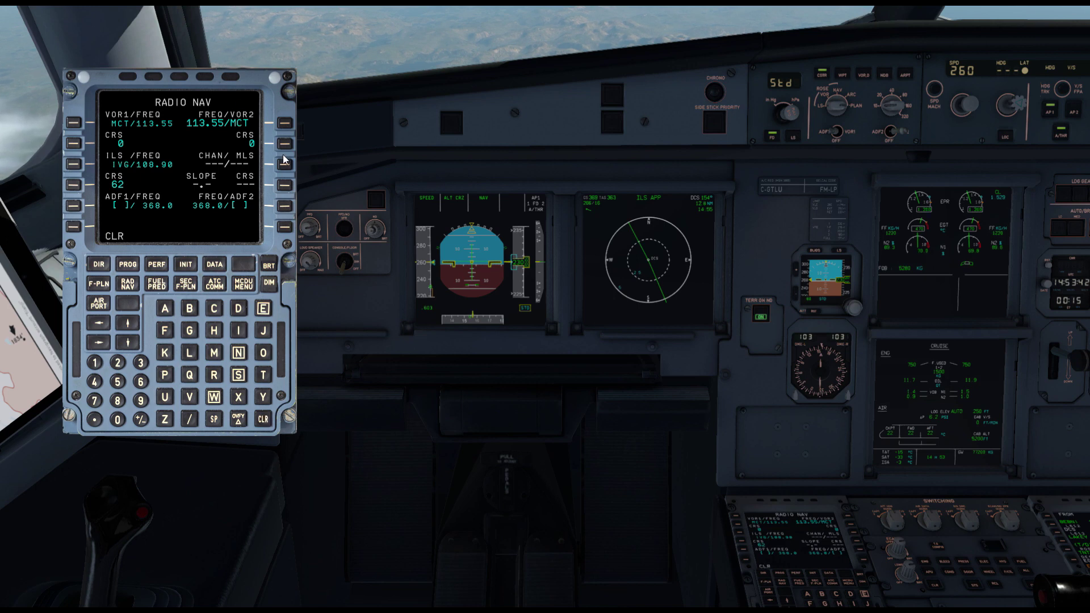
click(273, 123)
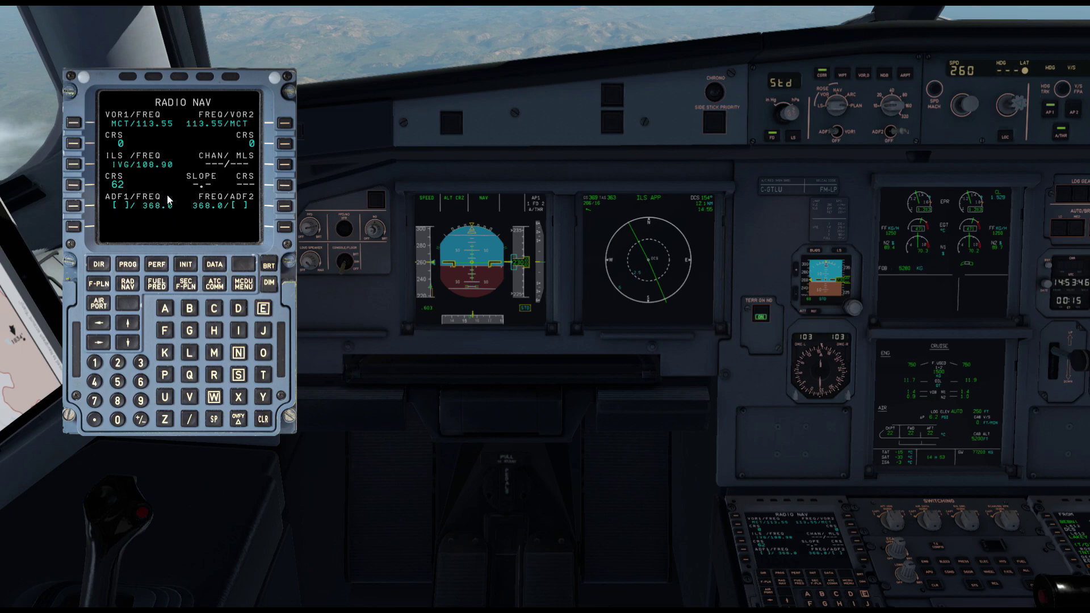
Compare the tuned ILS with the Rwy 05L chart and step the flight plan ahead to the MCT and CI05L legs.
drag(374, 225, 199, 244)
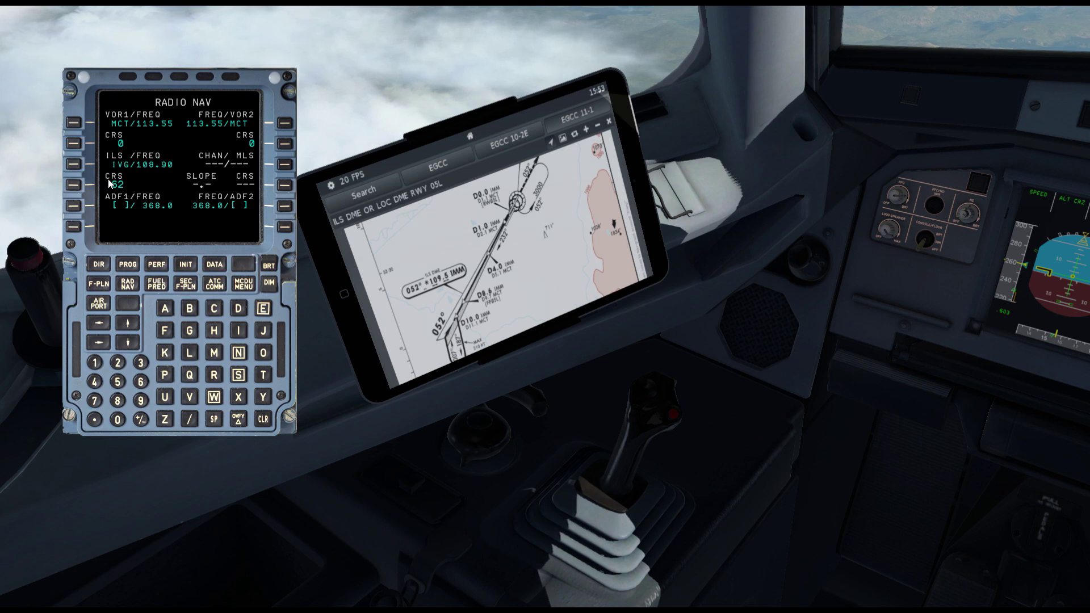
scroll(110, 183, down, 1)
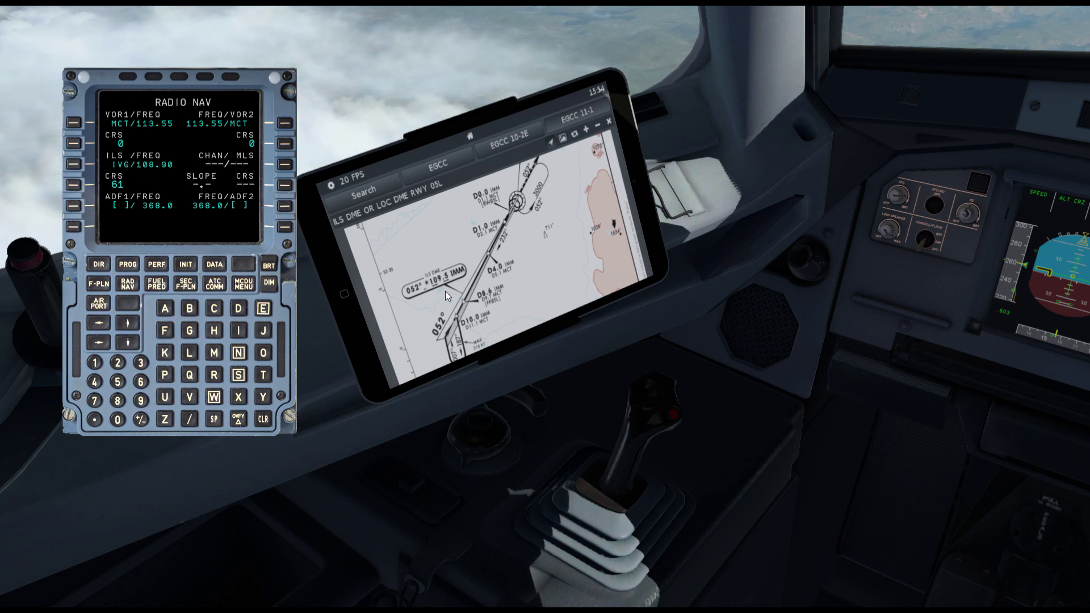
click(98, 284)
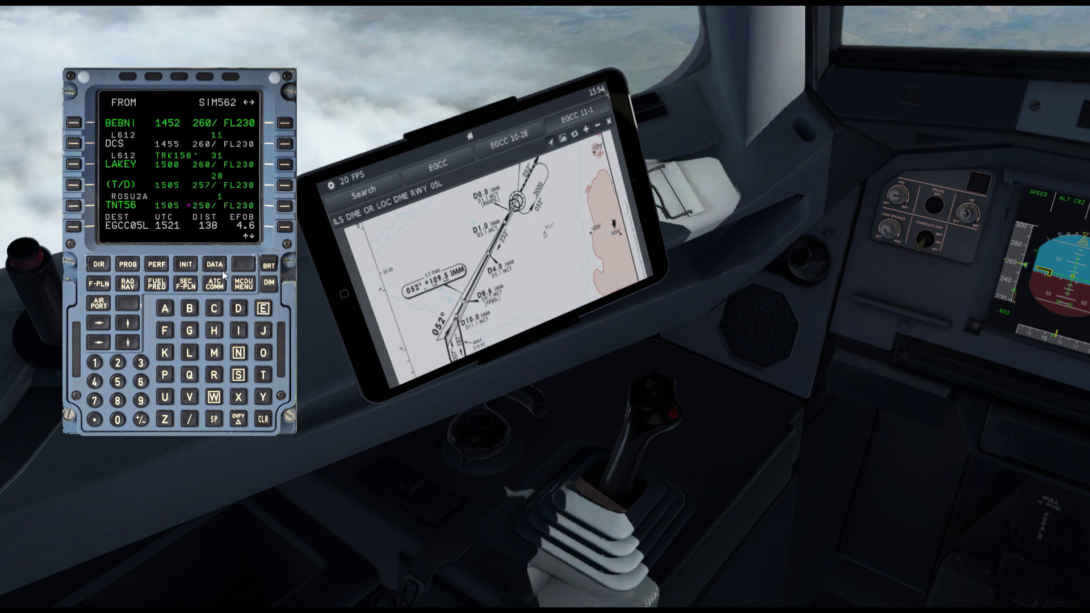
click(126, 326)
click(126, 326)
click(126, 326)
click(126, 325)
click(126, 325)
click(126, 325)
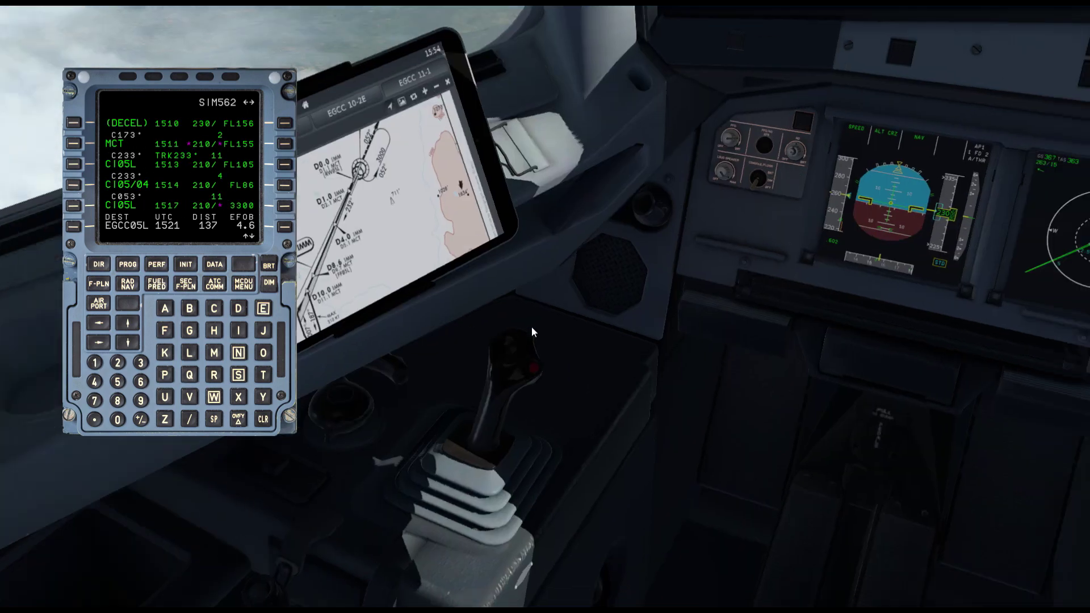
Enlarge the navigation display beside the MCDU and step the flight plan until the plan display centres on CI05L.
drag(532, 327, 569, 335)
click(685, 143)
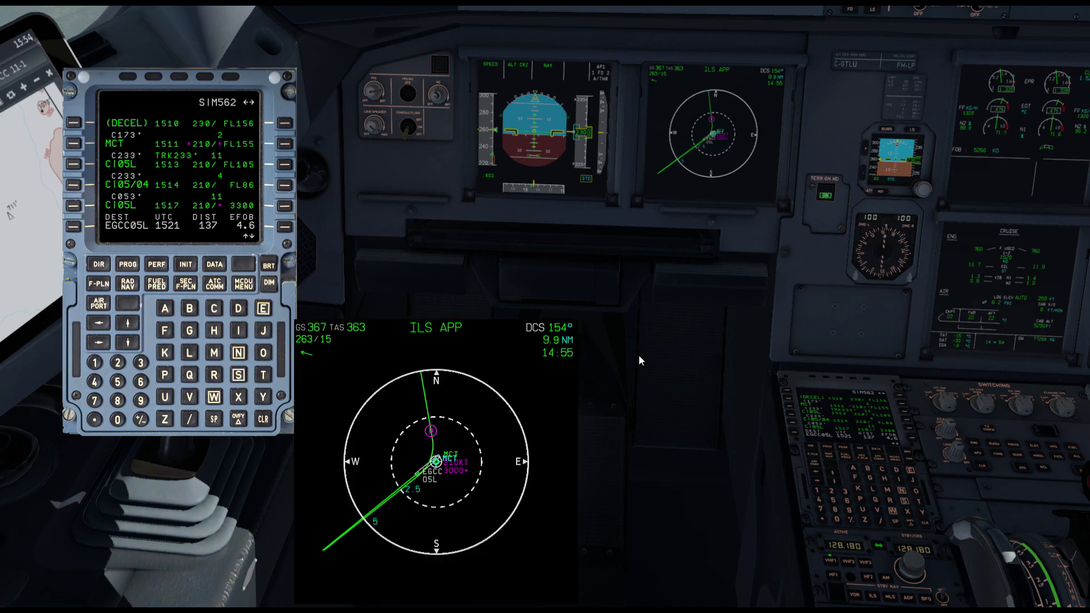
drag(637, 360, 650, 319)
drag(754, 279, 638, 291)
click(128, 321)
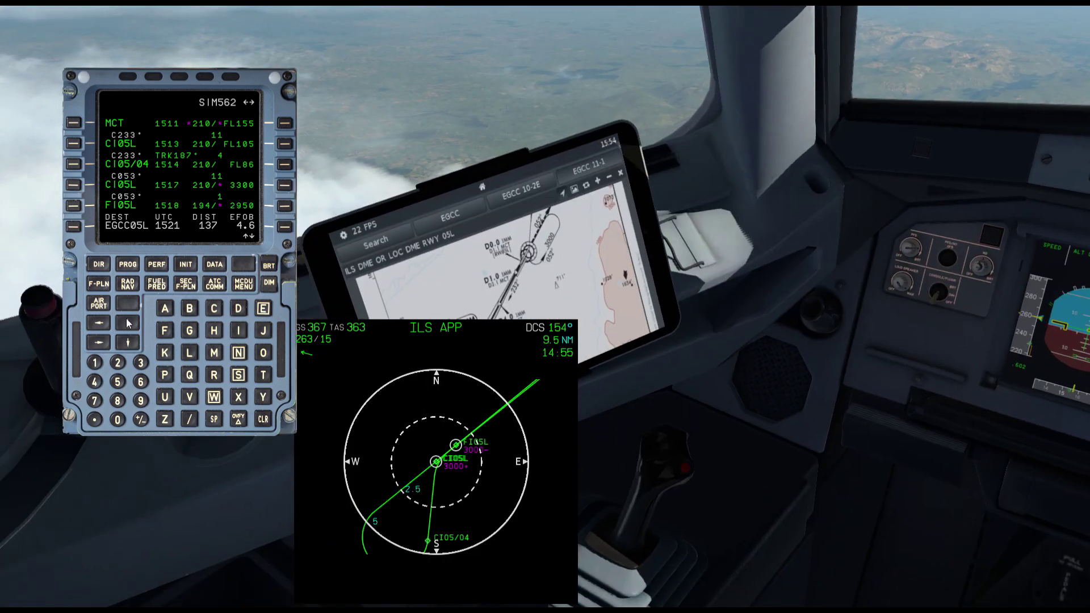
click(128, 321)
click(128, 321)
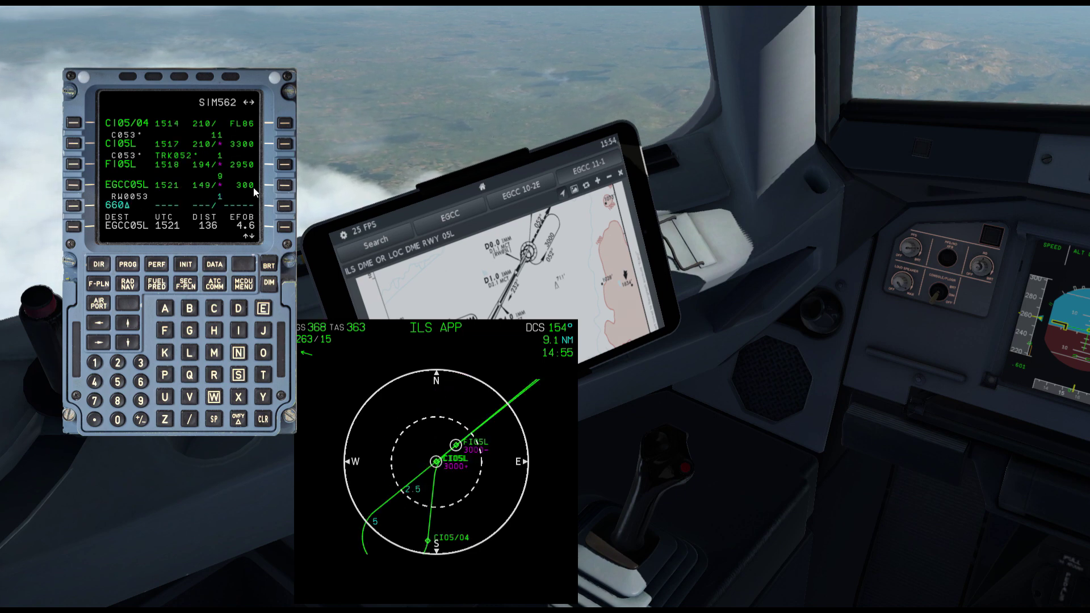
Examine the Rwy 05L chart's final approach track, descent profile and missed approach instructions against the flight plan.
drag(642, 309, 665, 351)
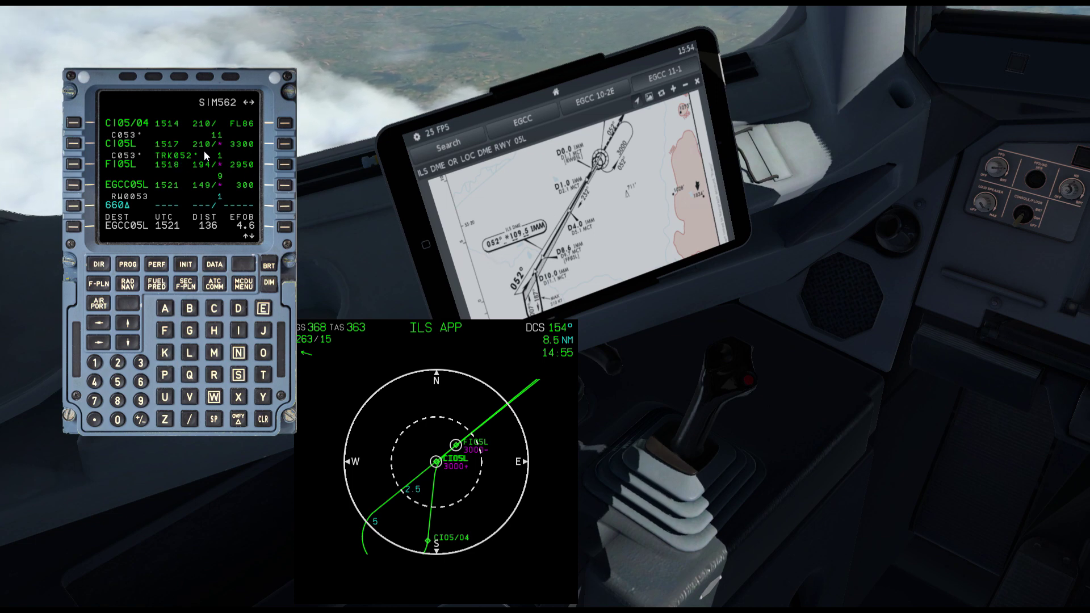
drag(605, 223, 601, 133)
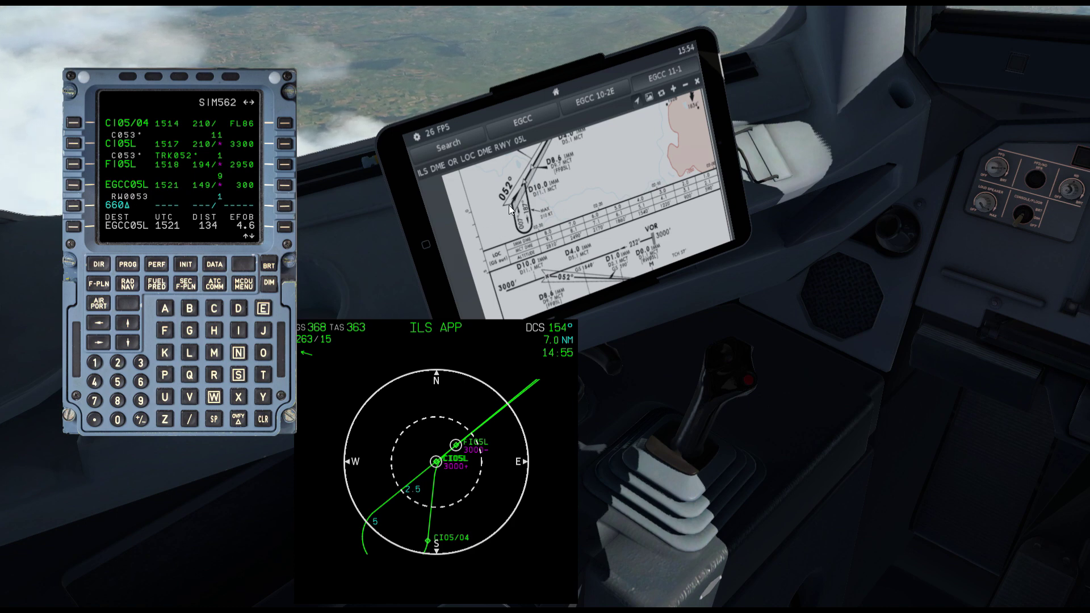
drag(546, 181, 588, 332)
drag(585, 229, 594, 295)
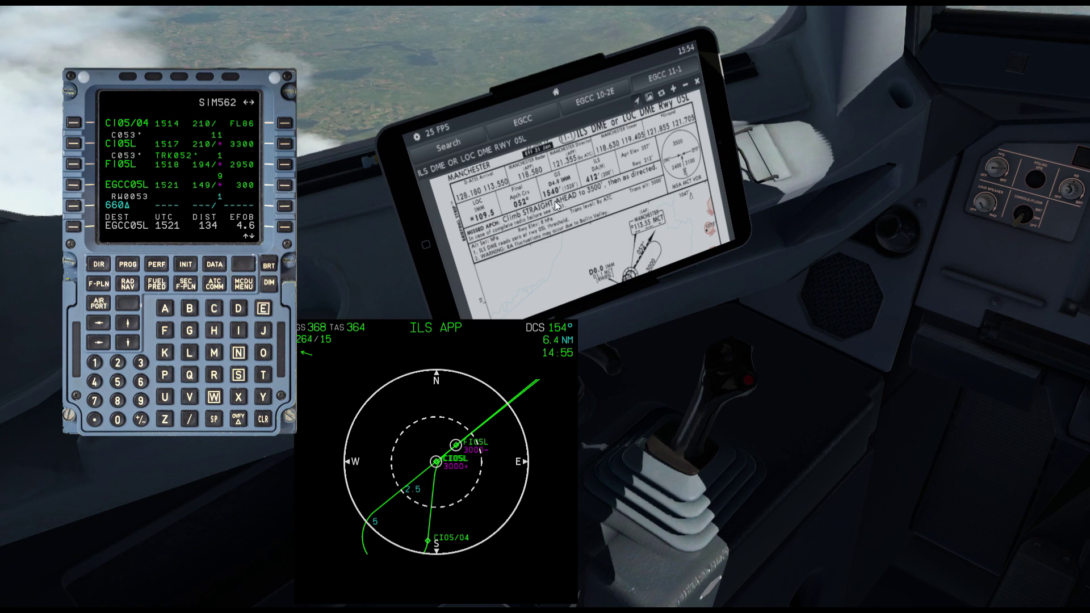
Step the flight plan through FI05L and EGCC05L to the missed approach legs, and reopen the radio navigation page.
click(124, 326)
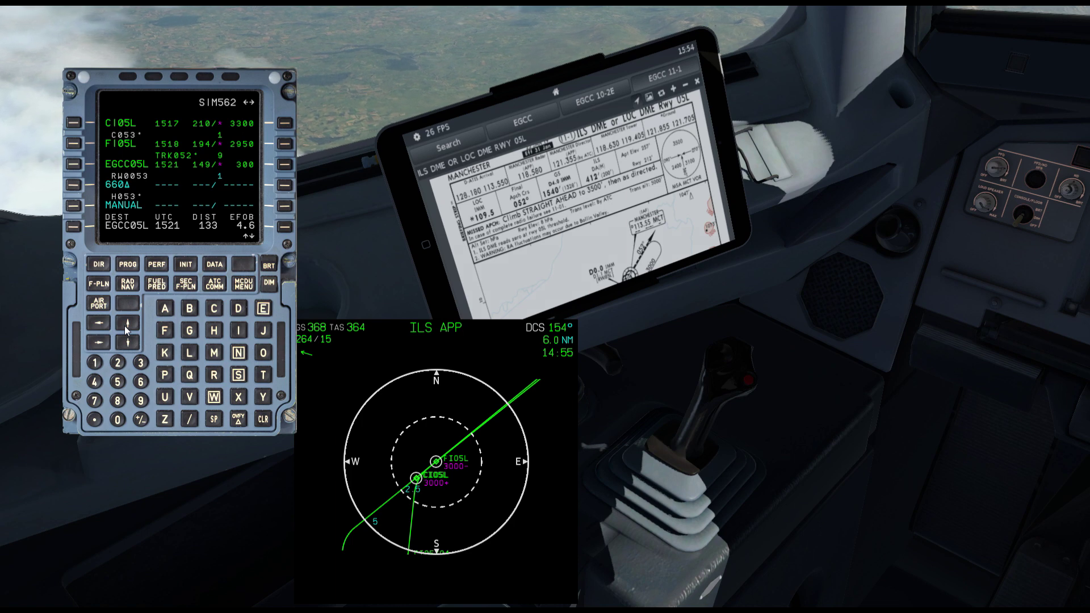
click(124, 326)
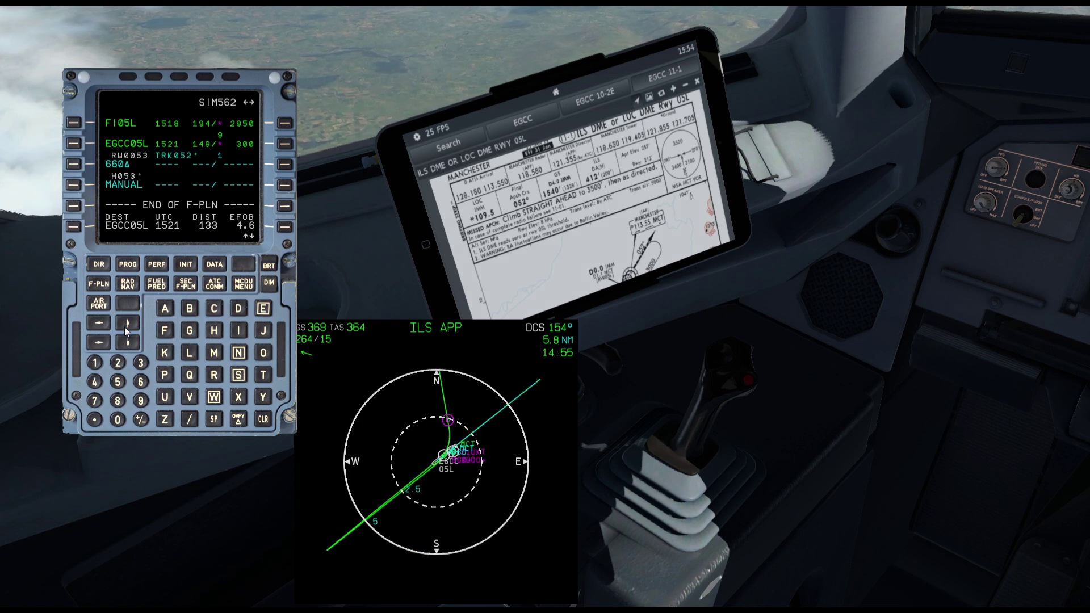
click(128, 324)
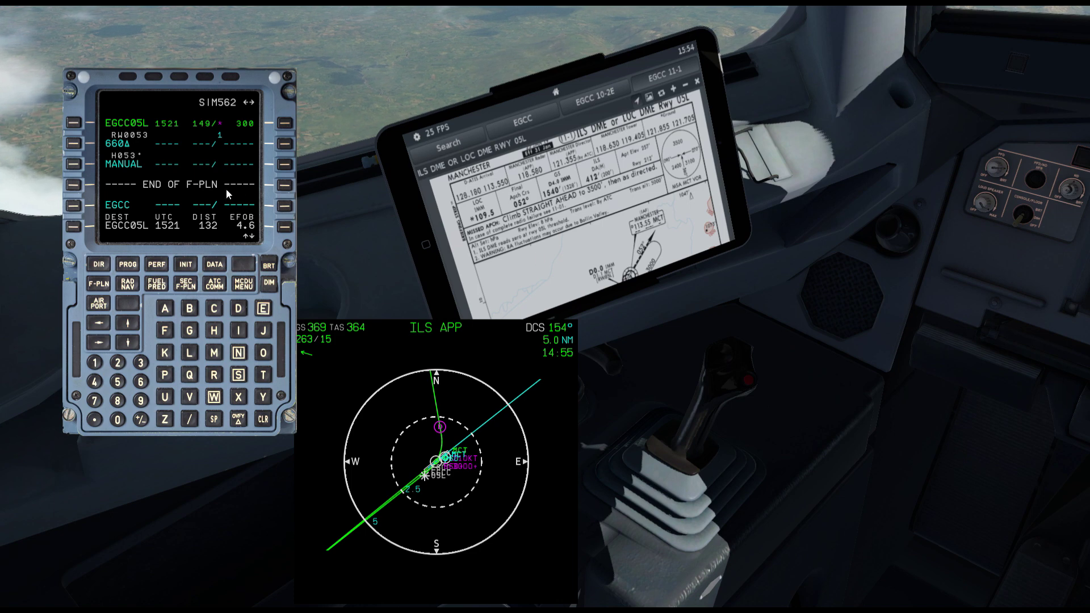
click(131, 287)
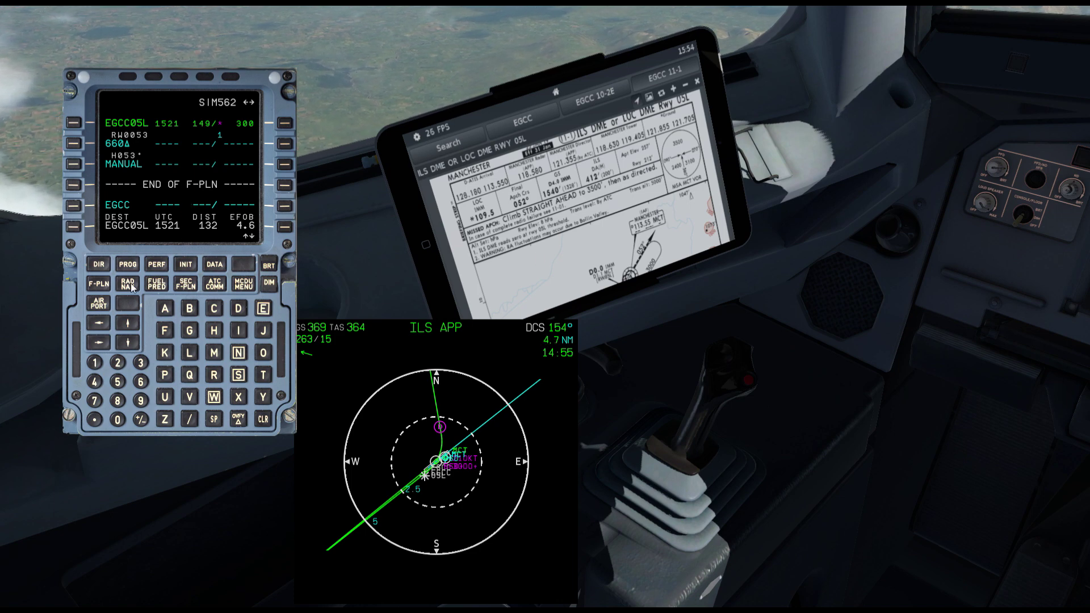